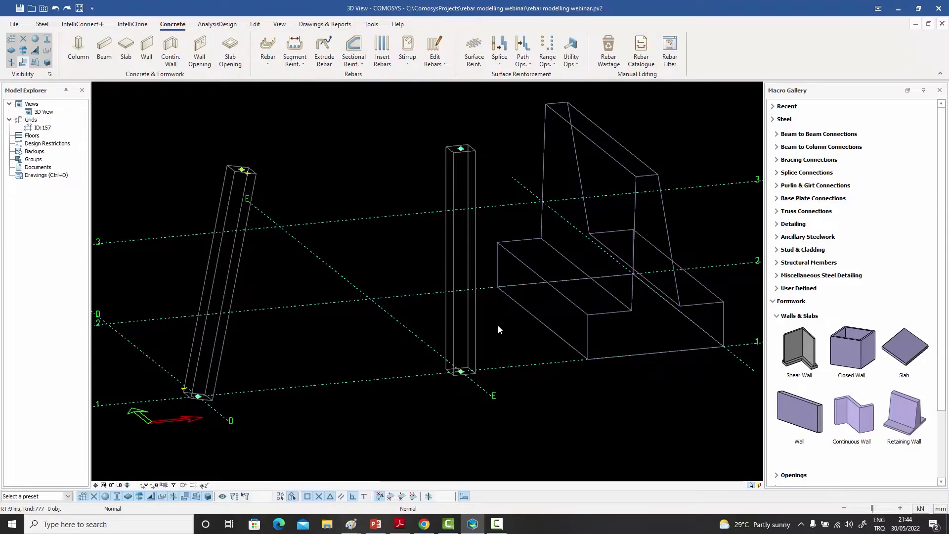
# - Generate closed hooked hoops along the vertical column, from its base section to its top
pyautogui.click(353, 52)
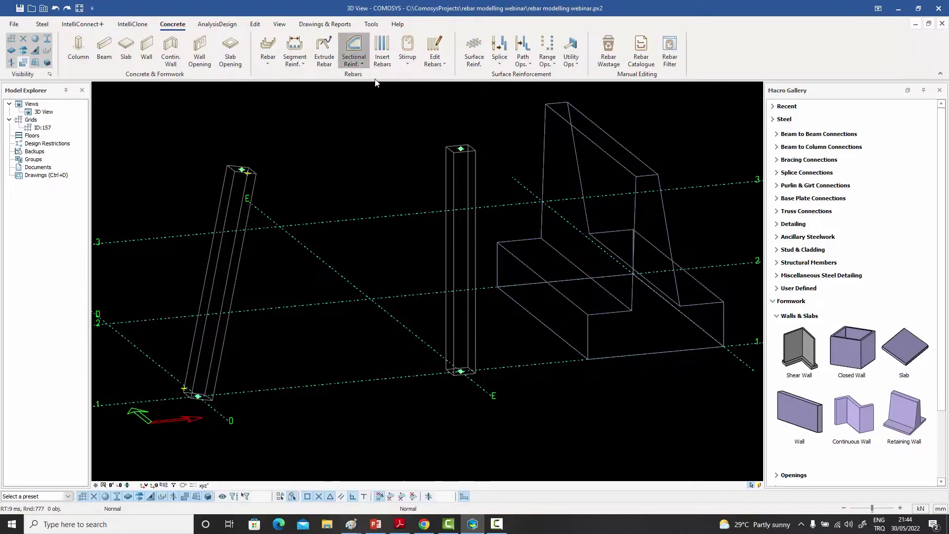
pyautogui.click(454, 346)
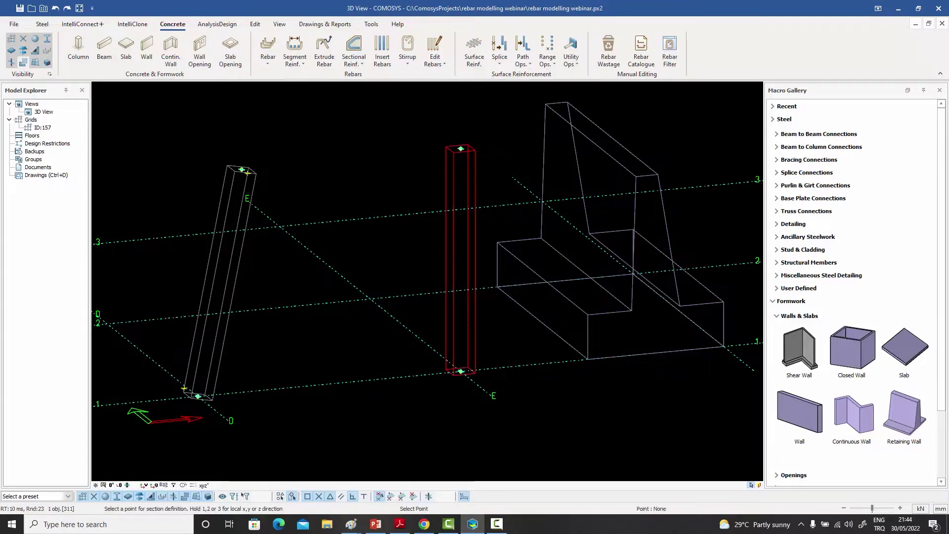
pyautogui.scroll(3, 436, 382)
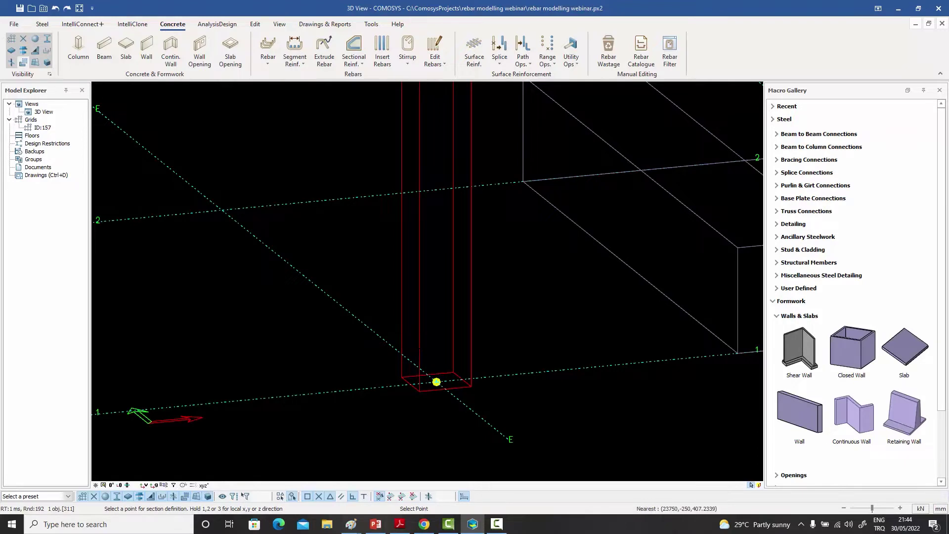
pyautogui.click(419, 347)
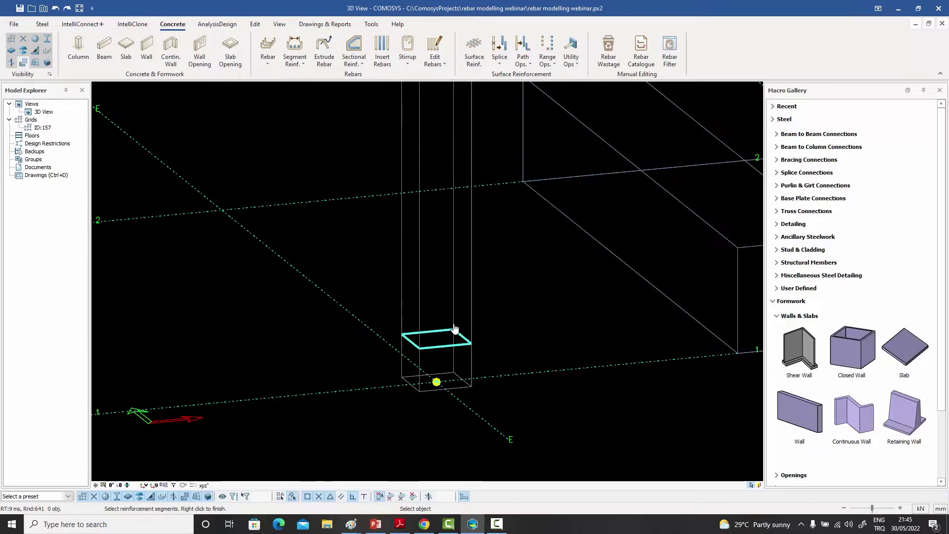
pyautogui.rightClick(497, 311)
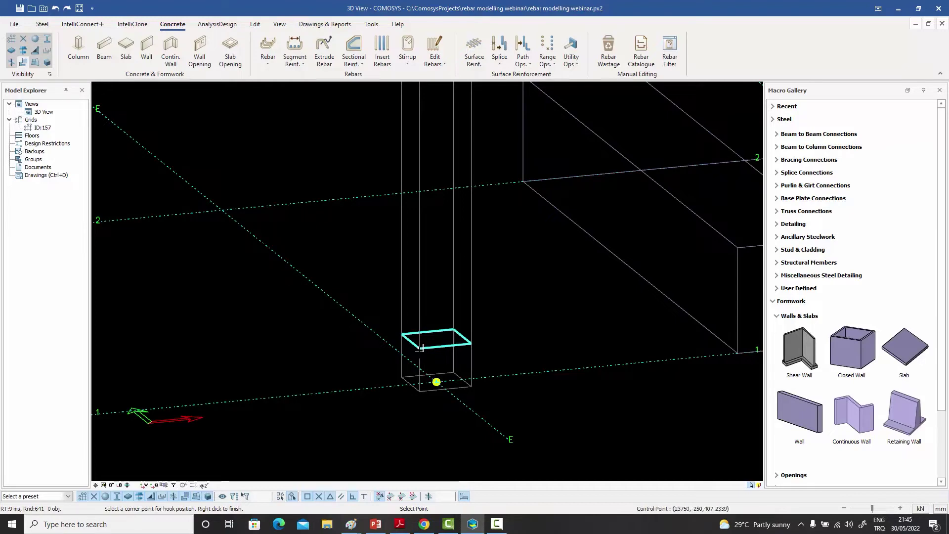
pyautogui.click(435, 382)
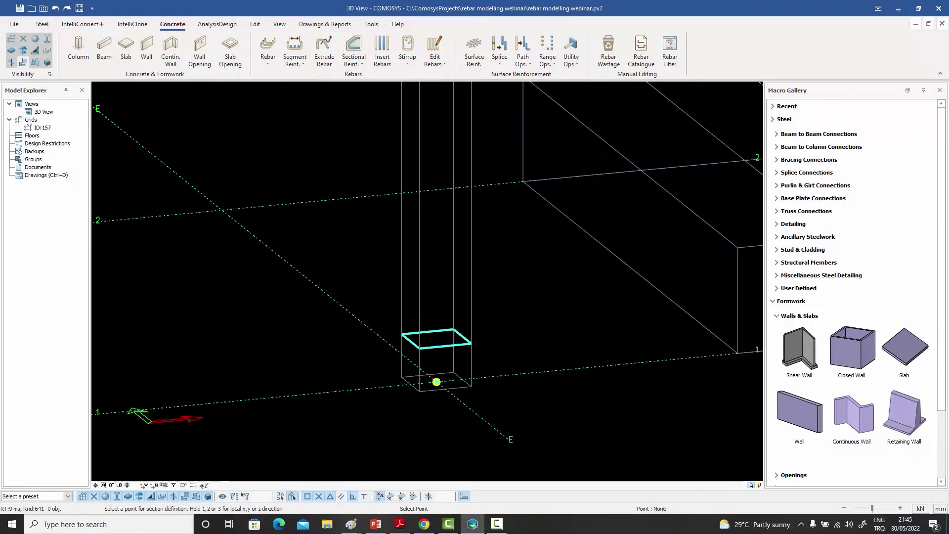
pyautogui.scroll(-5, 436, 381)
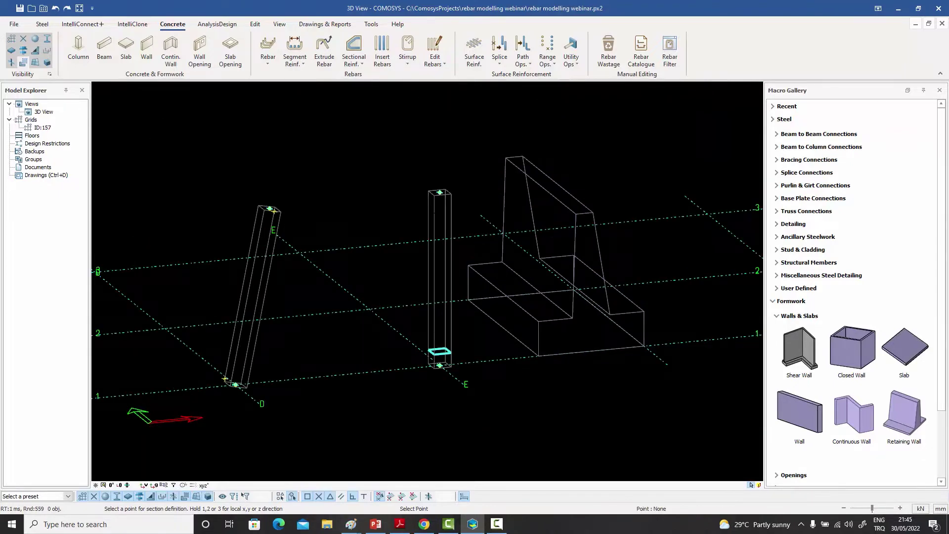
pyautogui.scroll(5, 438, 212)
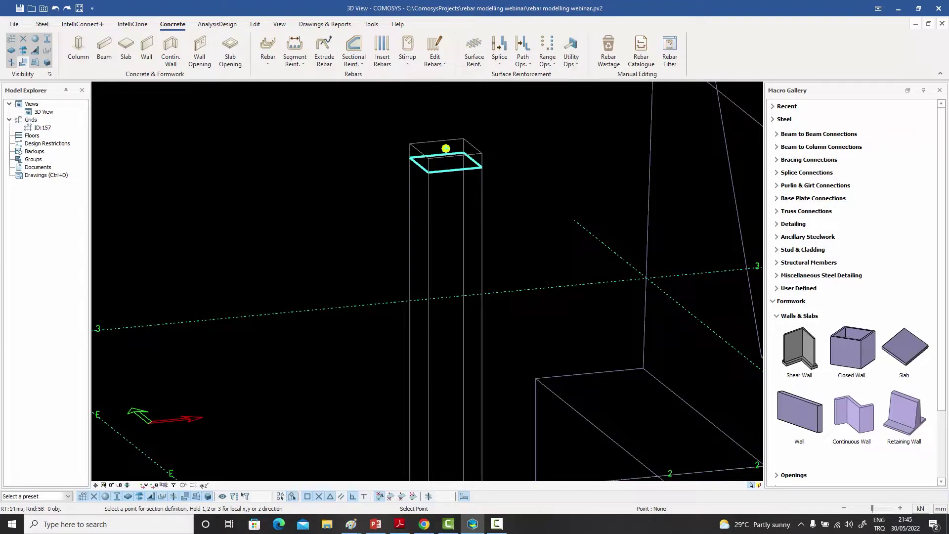
pyautogui.click(446, 148)
# - Undo the new column hoops so the column is bare formwork again
pyautogui.scroll(3, 448, 171)
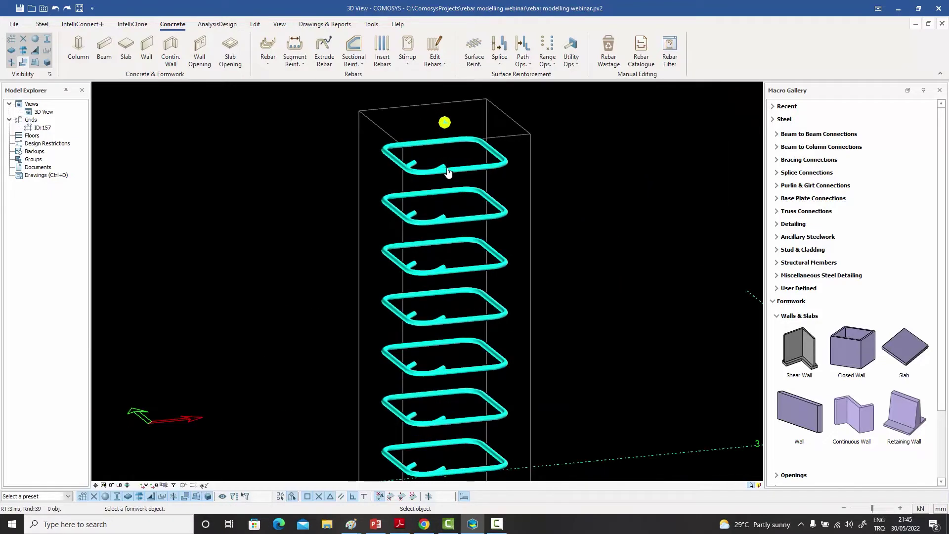
pyautogui.scroll(2, 449, 171)
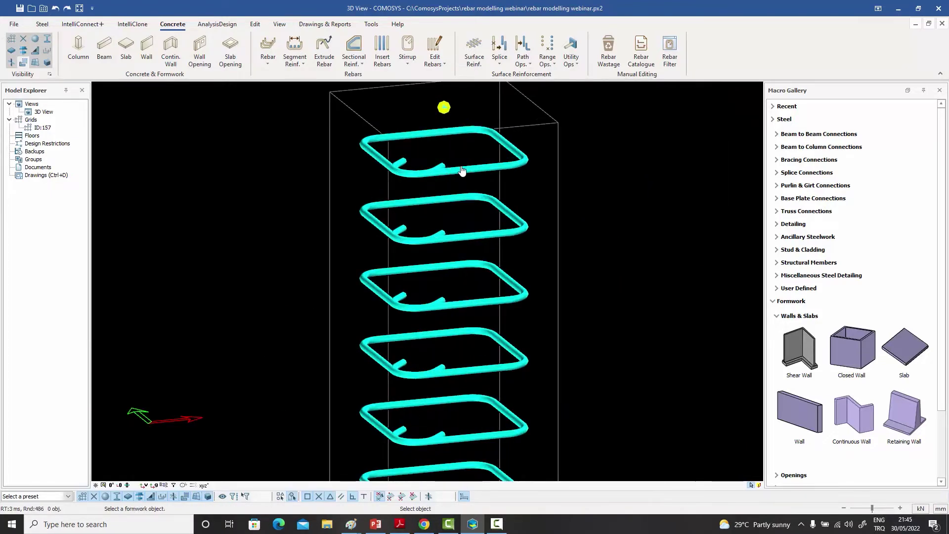
pyautogui.scroll(-5, 461, 170)
pyautogui.scroll(2, 467, 247)
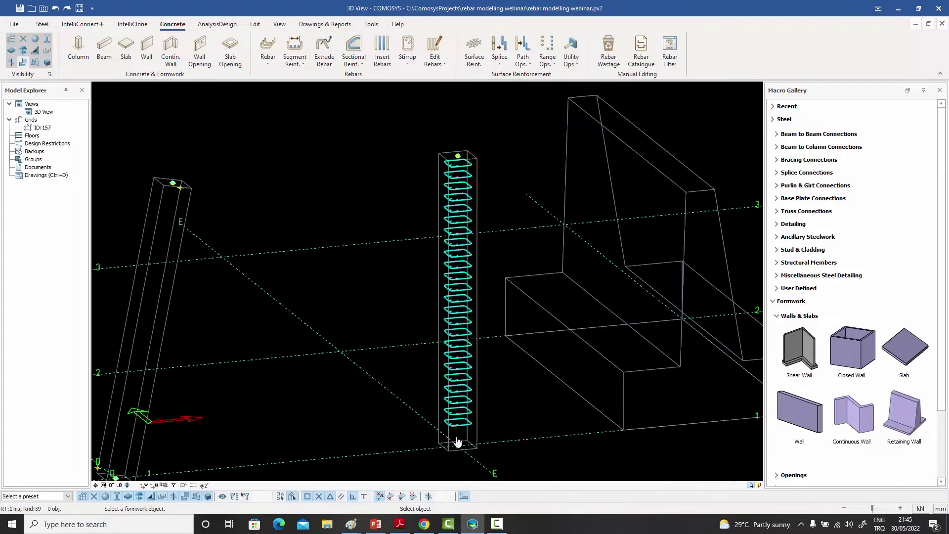
pyautogui.scroll(1, 455, 427)
pyautogui.scroll(-3, 455, 427)
pyautogui.scroll(3, 459, 182)
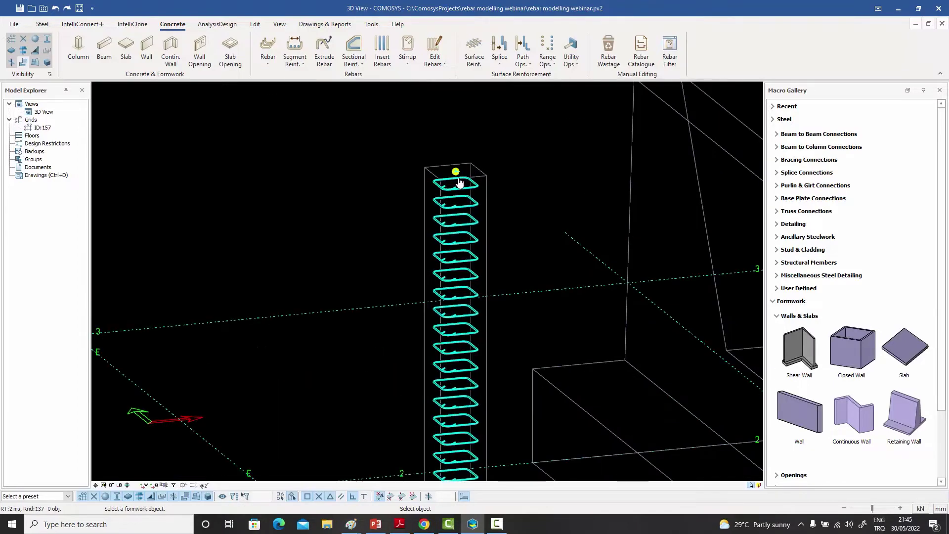
pyautogui.press('Escape')
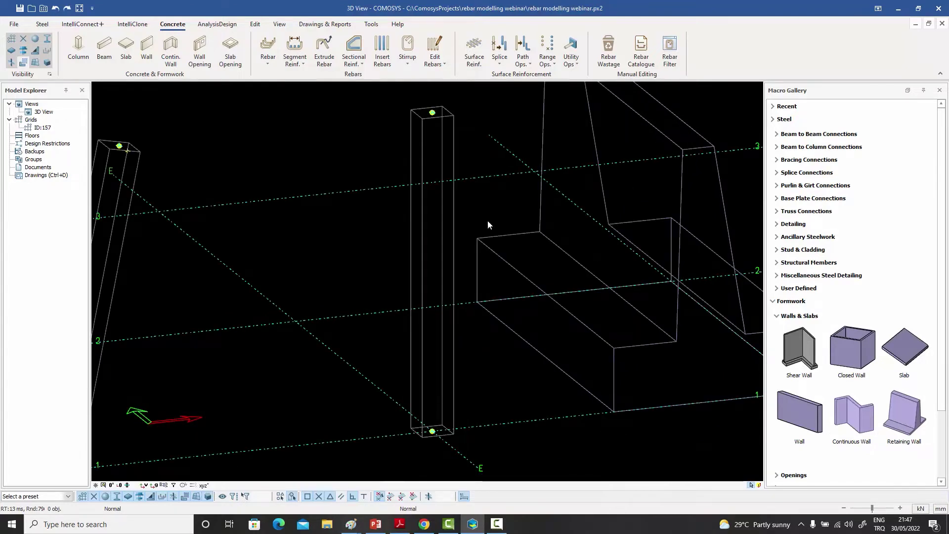
# - Define a bar section at the vertical column's base using its left, front and right sides
pyautogui.click(359, 62)
pyautogui.click(364, 81)
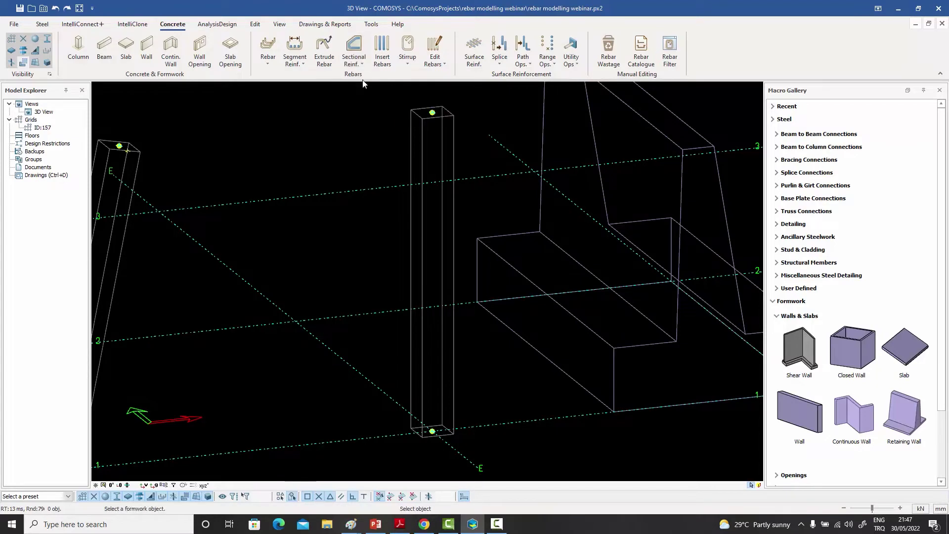
pyautogui.click(449, 329)
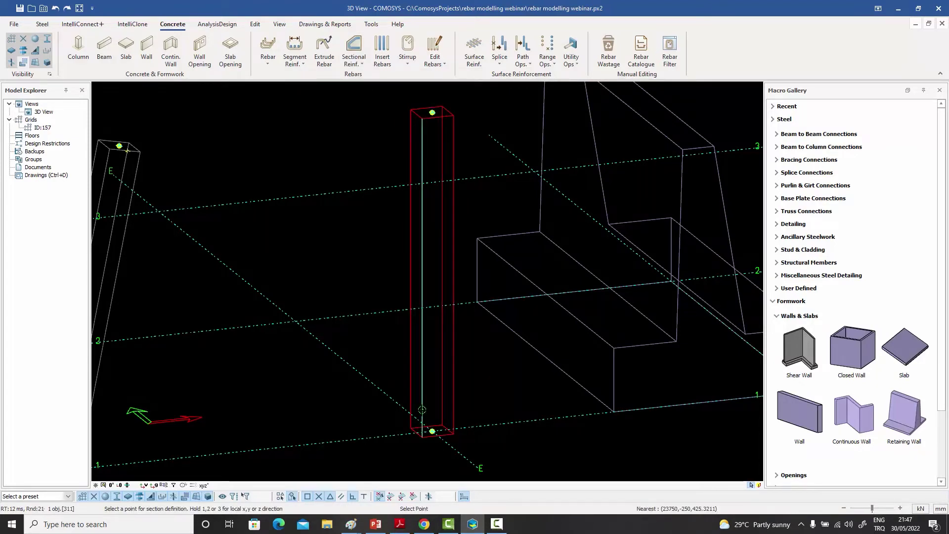
pyautogui.click(442, 405)
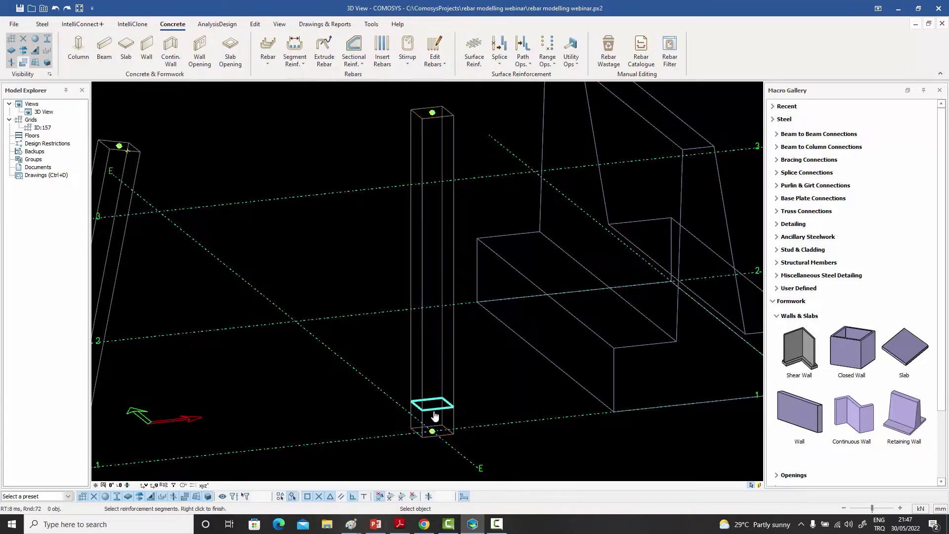
pyautogui.scroll(3, 423, 416)
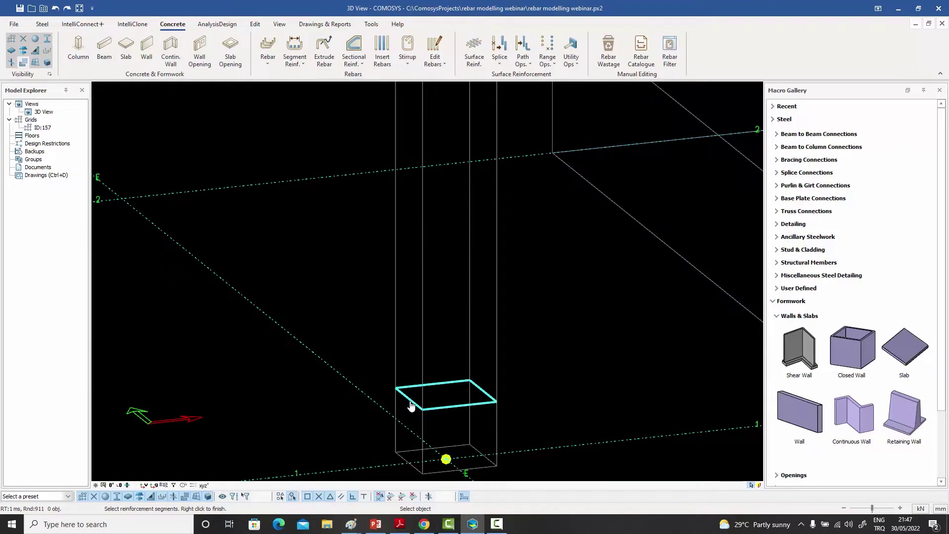
pyautogui.click(410, 401)
pyautogui.click(451, 406)
pyautogui.click(480, 392)
pyautogui.rightClick(480, 394)
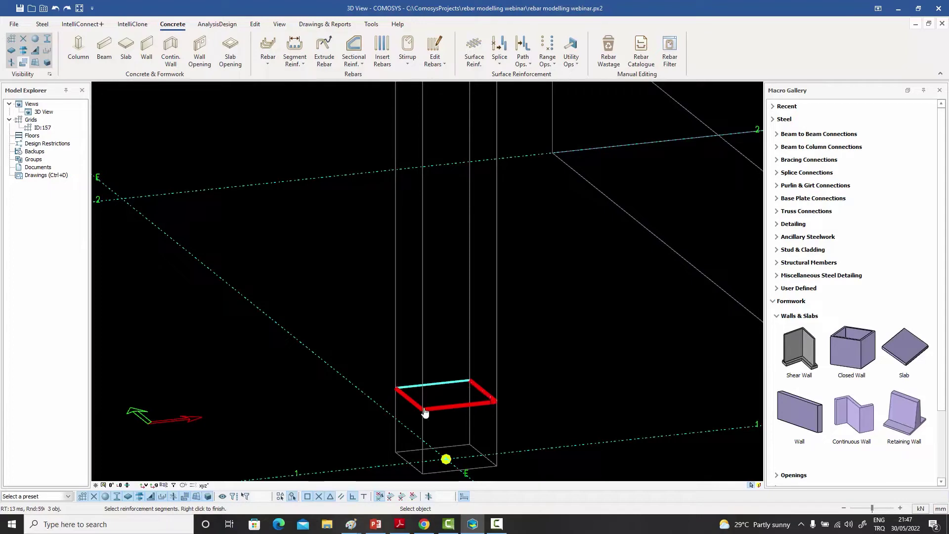
pyautogui.rightClick(448, 353)
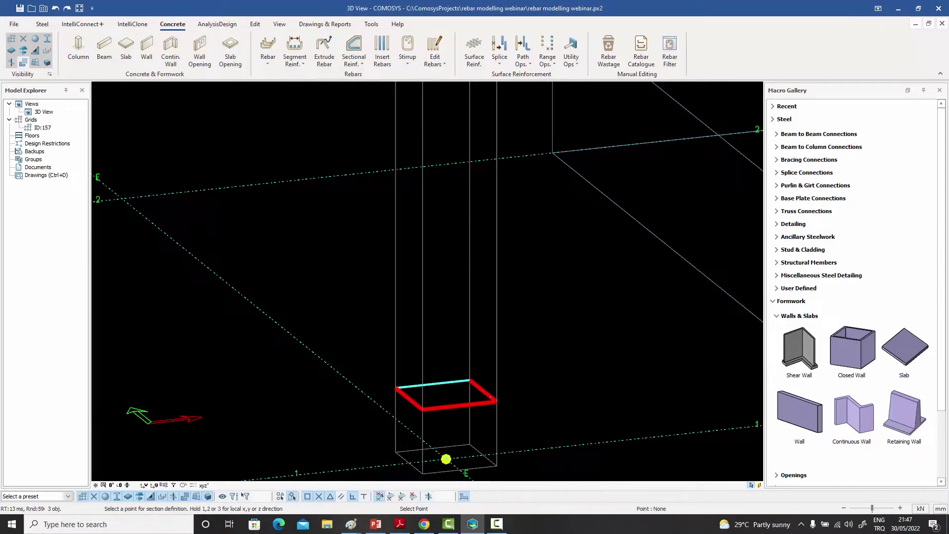
# - End the bars at the column top, spacing U bars along its full height
pyautogui.moveTo(446, 460); pyautogui.dragTo(399, 196, button='middle')
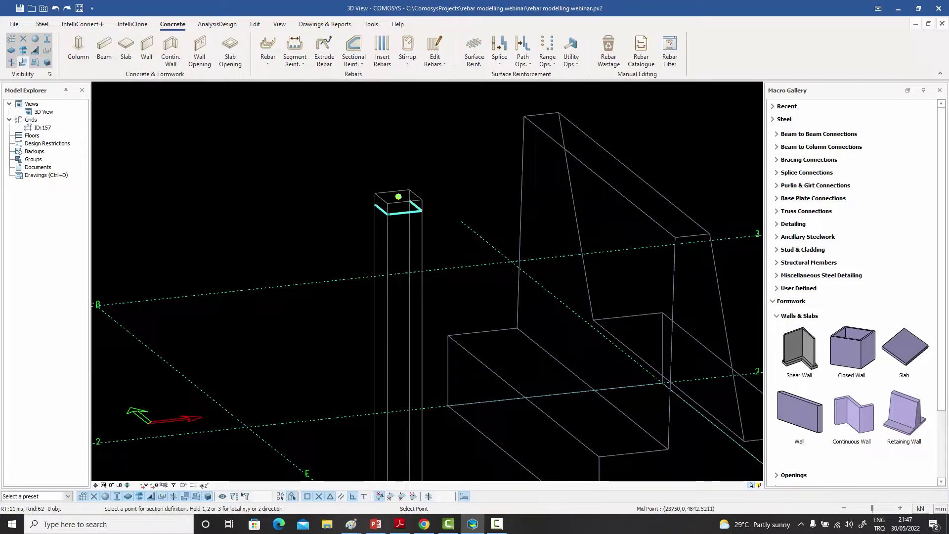
pyautogui.click(398, 196)
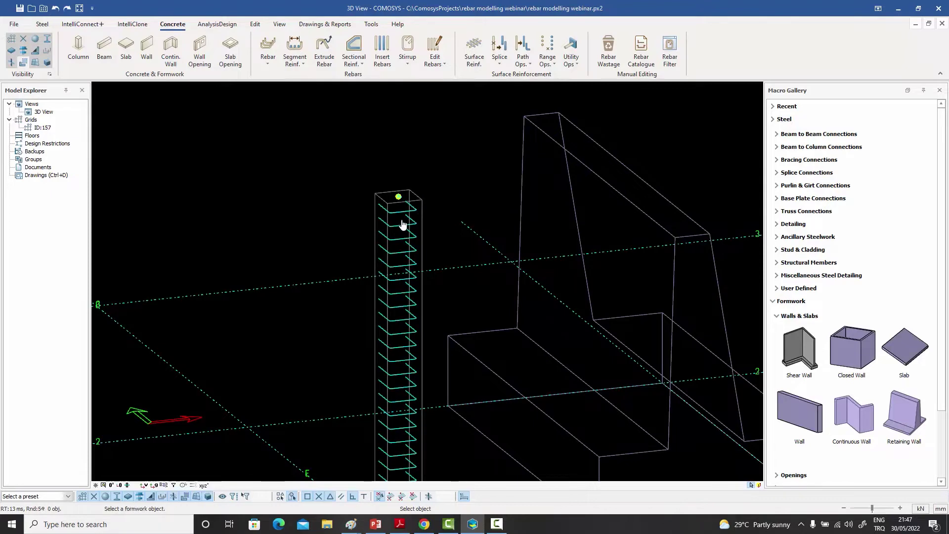
pyautogui.scroll(5, 402, 211)
pyautogui.scroll(3, 501, 177)
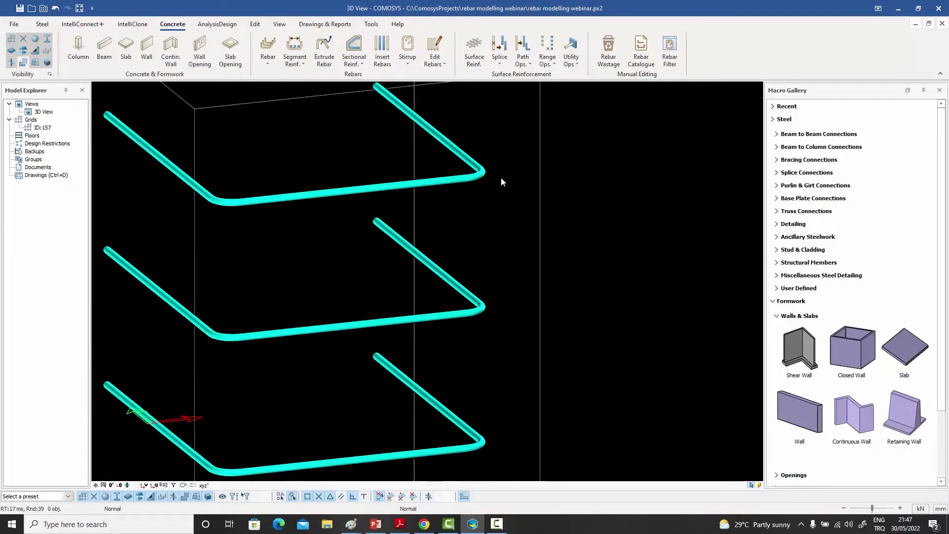
pyautogui.scroll(-2, 502, 182)
pyautogui.scroll(-2, 500, 178)
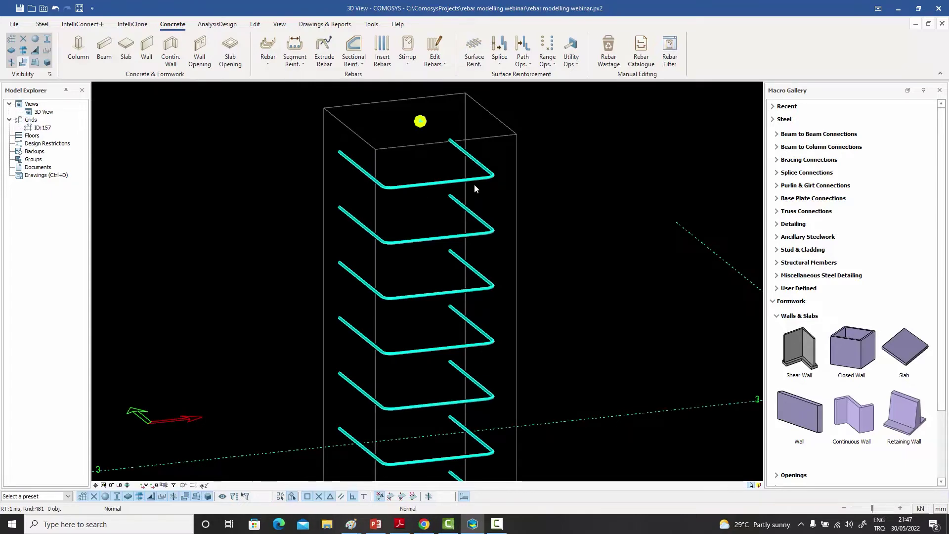
pyautogui.scroll(-5, 474, 188)
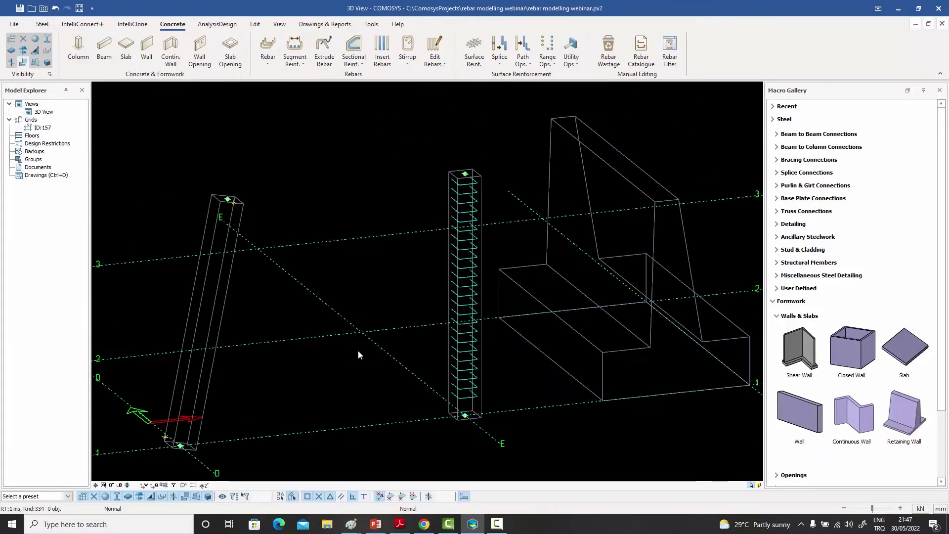
pyautogui.moveTo(357, 350); pyautogui.dragTo(432, 332, button='middle')
pyautogui.moveTo(371, 246); pyautogui.dragTo(403, 232, button='middle')
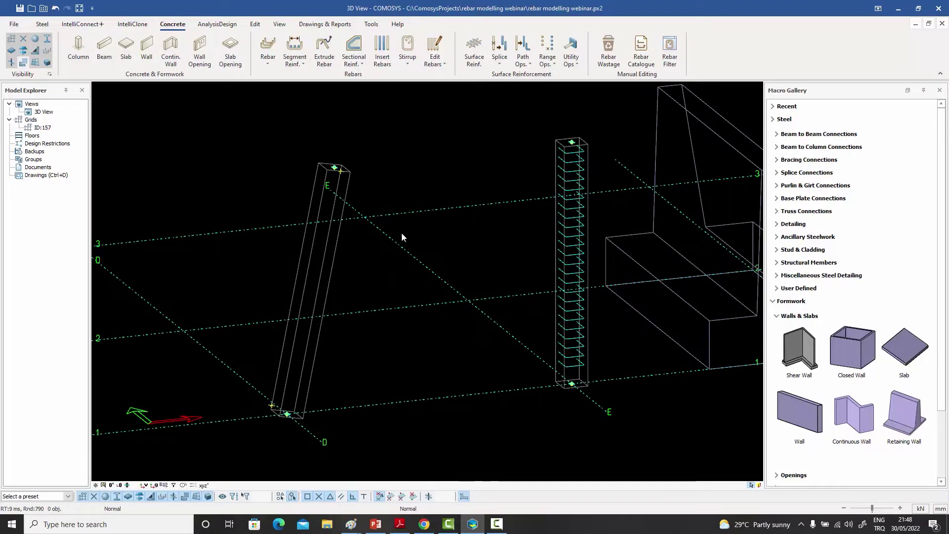
# - Select the tilted left column and set the first stirrup section at its base
pyautogui.click(357, 65)
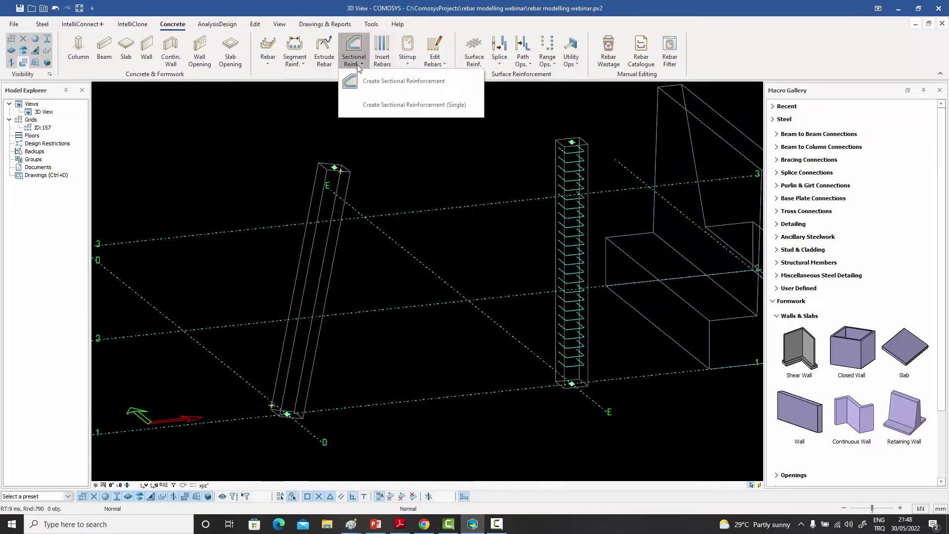
pyautogui.click(366, 79)
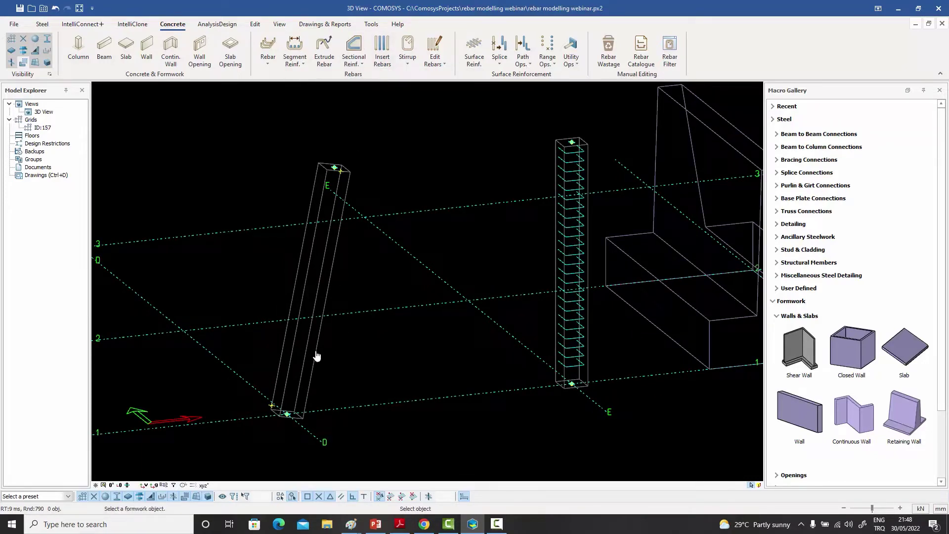
pyautogui.click(273, 406)
pyautogui.scroll(4, 304, 430)
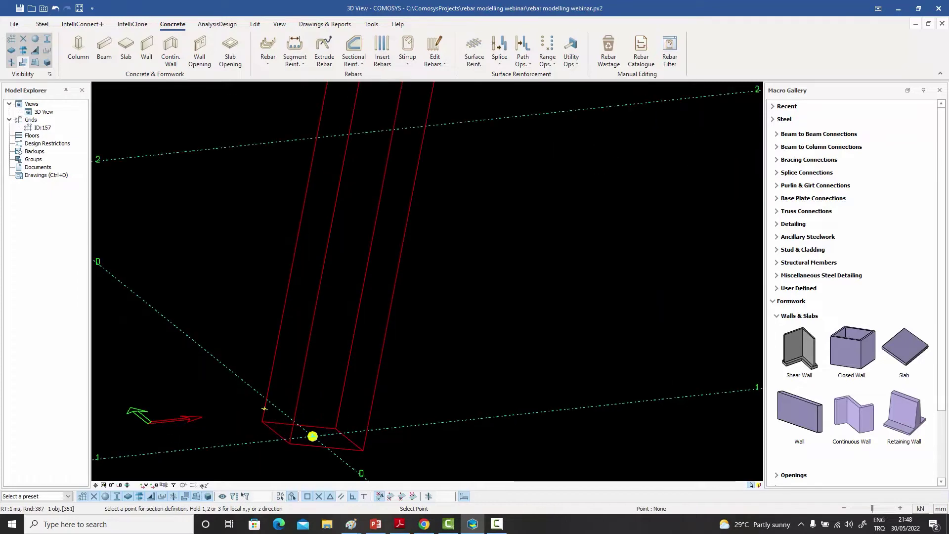
pyautogui.click(264, 408)
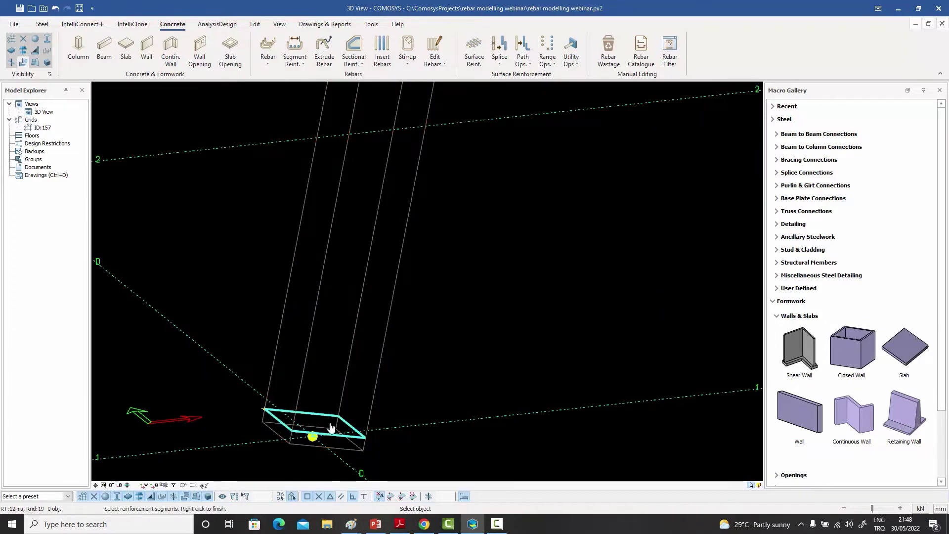
pyautogui.rightClick(313, 394)
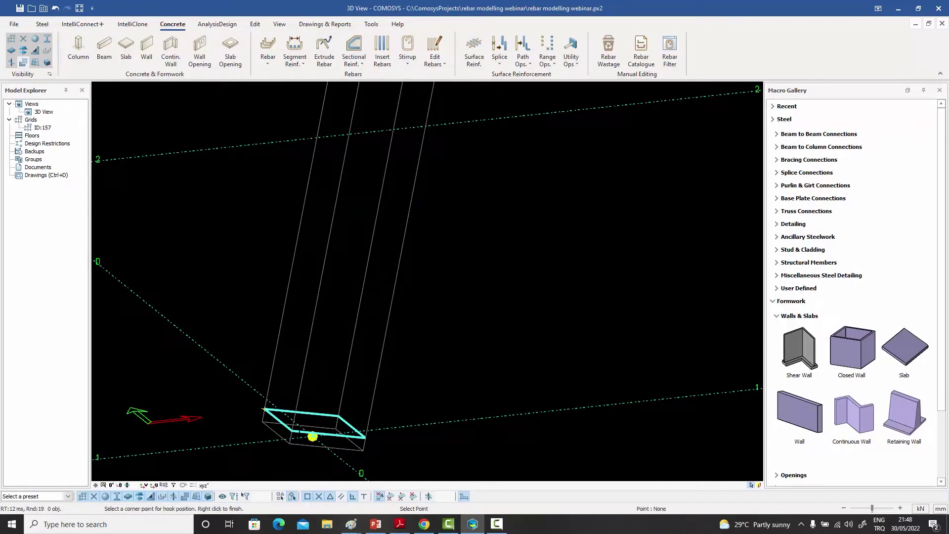
pyautogui.rightClick(312, 437)
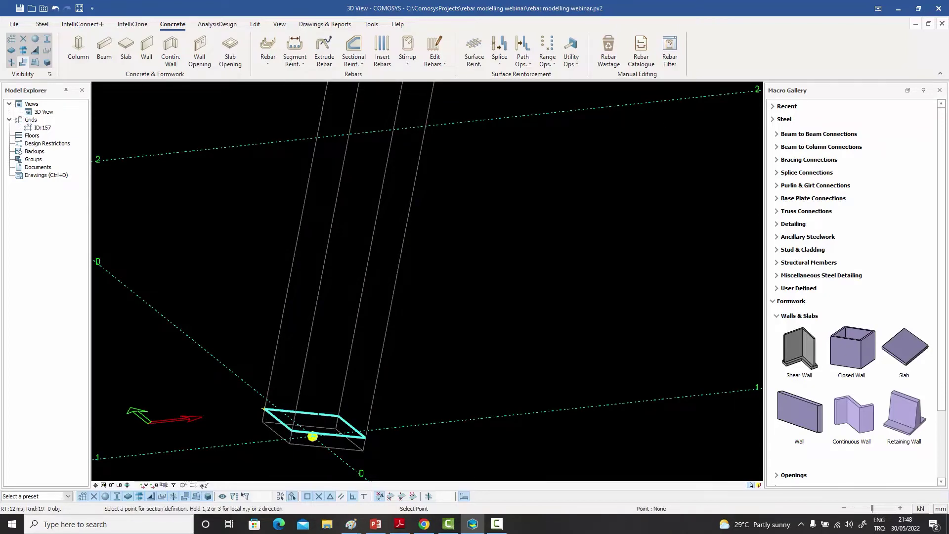
# - Set the second section at the tilted column's top to fill it with stirrups
pyautogui.scroll(-3, 312, 437)
pyautogui.scroll(5, 345, 136)
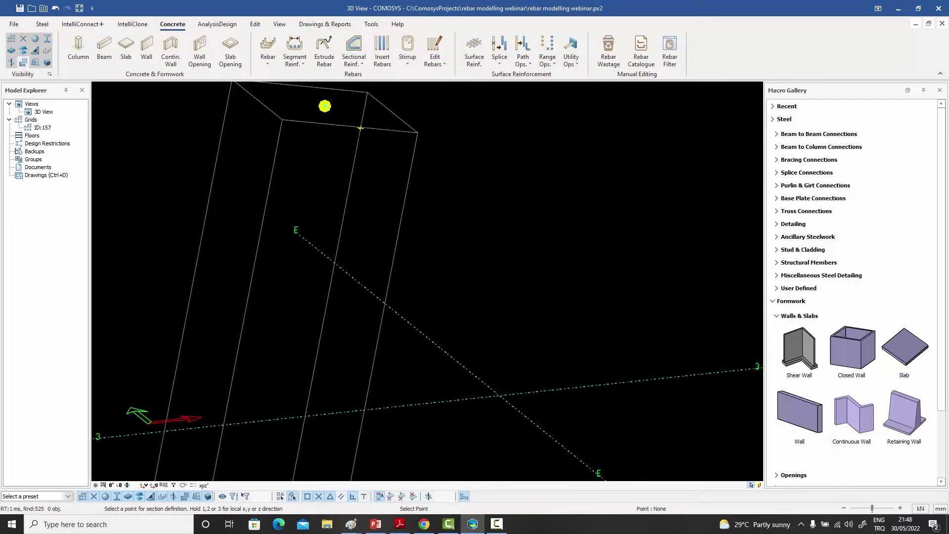
pyautogui.click(360, 128)
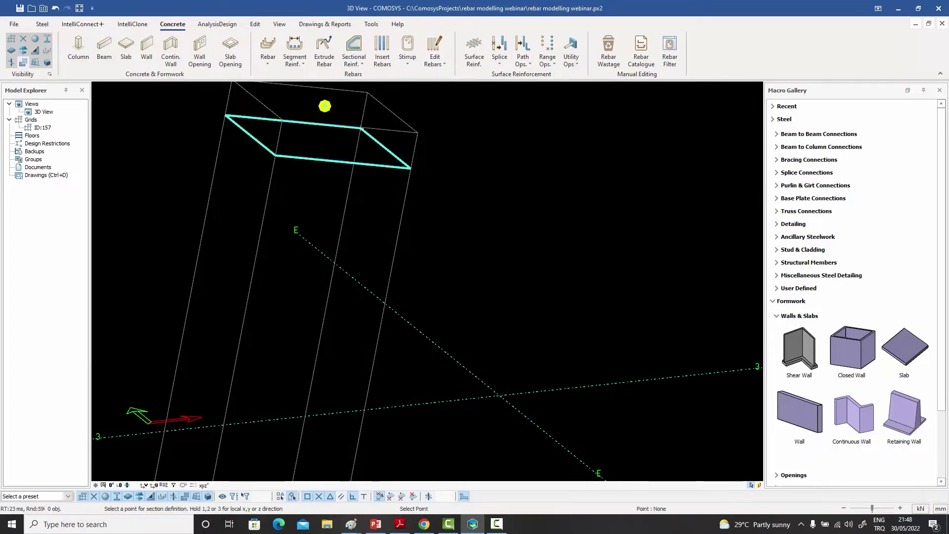
pyautogui.scroll(-2, 369, 148)
pyautogui.scroll(2, 335, 207)
pyautogui.scroll(-5, 334, 212)
pyautogui.moveTo(354, 262)
pyautogui.mouseDown(button='middle')
pyautogui.moveTo(355, 301)
pyautogui.moveTo(345, 255)
pyautogui.mouseUp(button='middle')
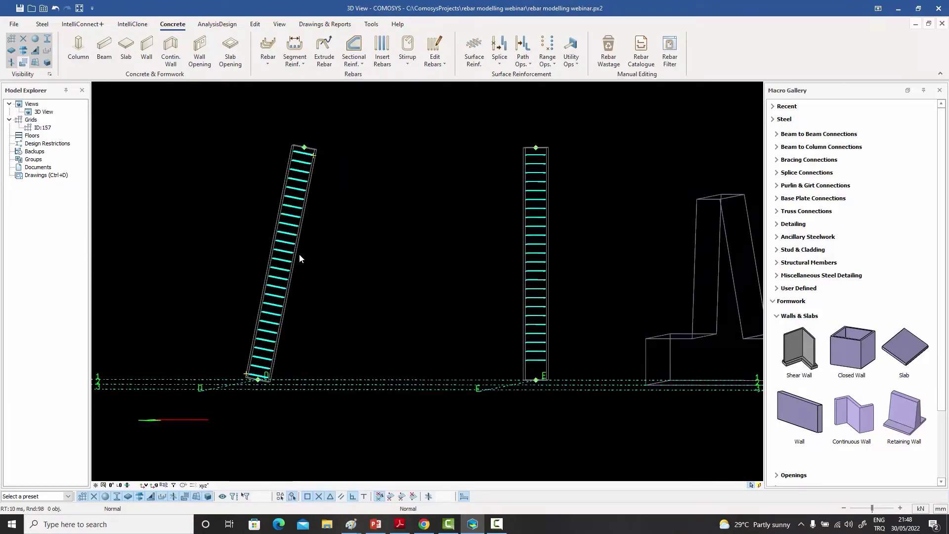
# - Undo the stirrups on the tilted left column, then return to an isometric view
pyautogui.scroll(1, 299, 254)
pyautogui.scroll(-1, 297, 277)
pyautogui.moveTo(298, 278); pyautogui.dragTo(297, 278, button='middle')
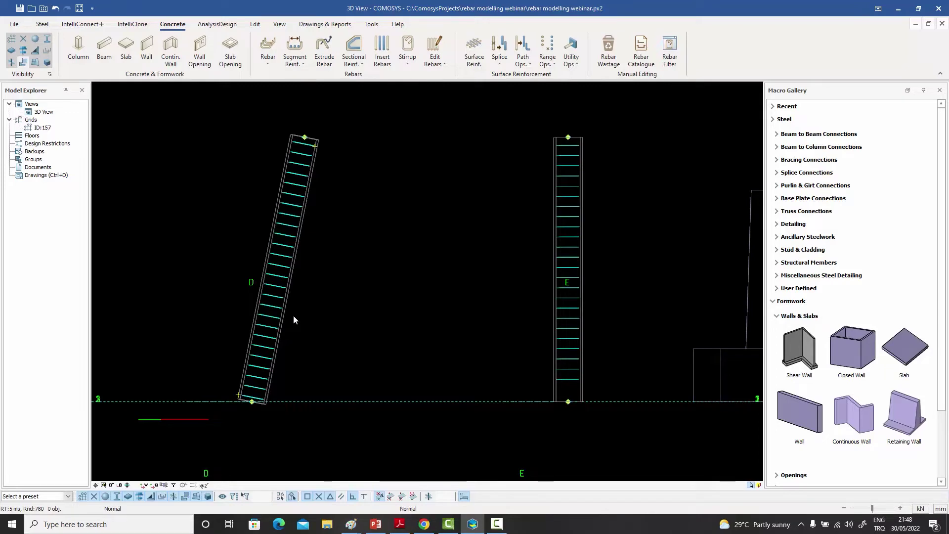
pyautogui.hotkey('ctrl', 'z')
pyautogui.moveTo(310, 326); pyautogui.dragTo(337, 351, button='middle')
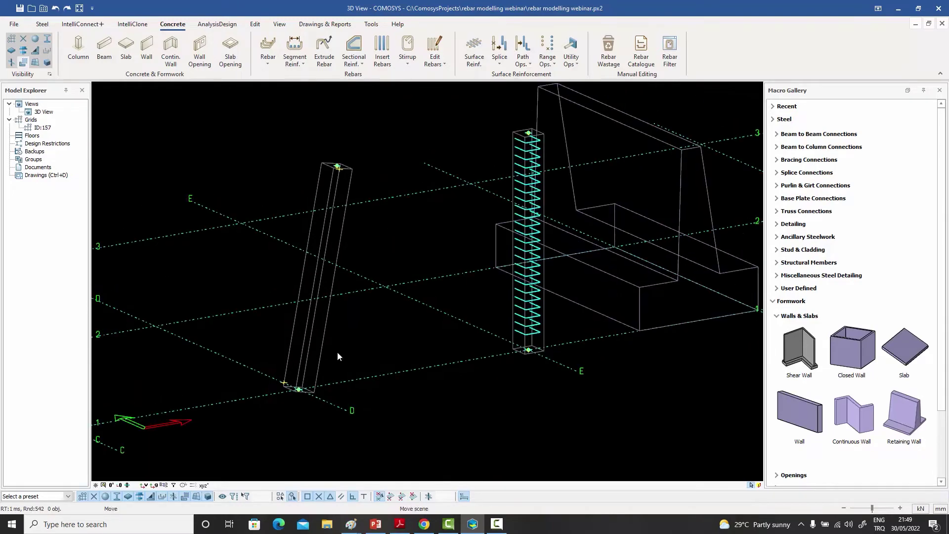
# - Select the tilted column again and set its base stirrup section with the full outline
pyautogui.click(357, 63)
pyautogui.scroll(5, 299, 372)
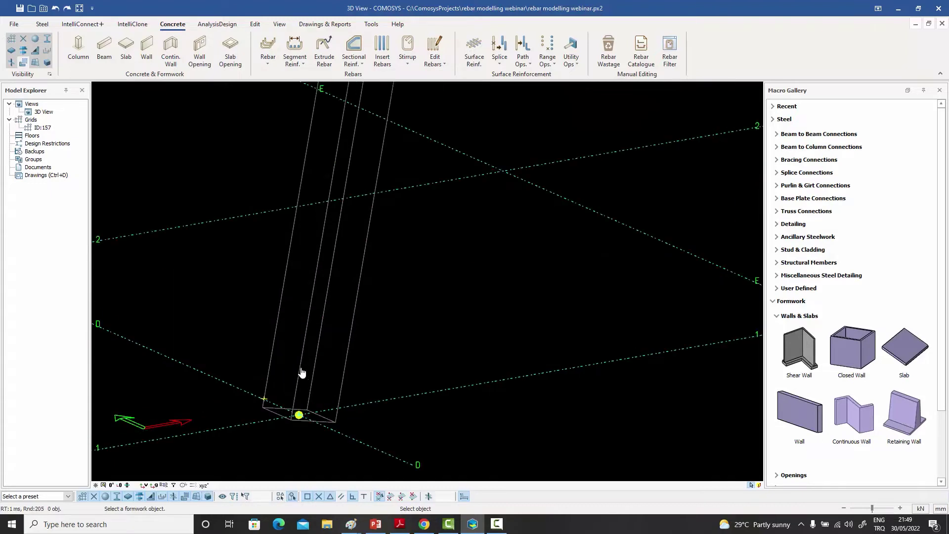
pyautogui.click(303, 364)
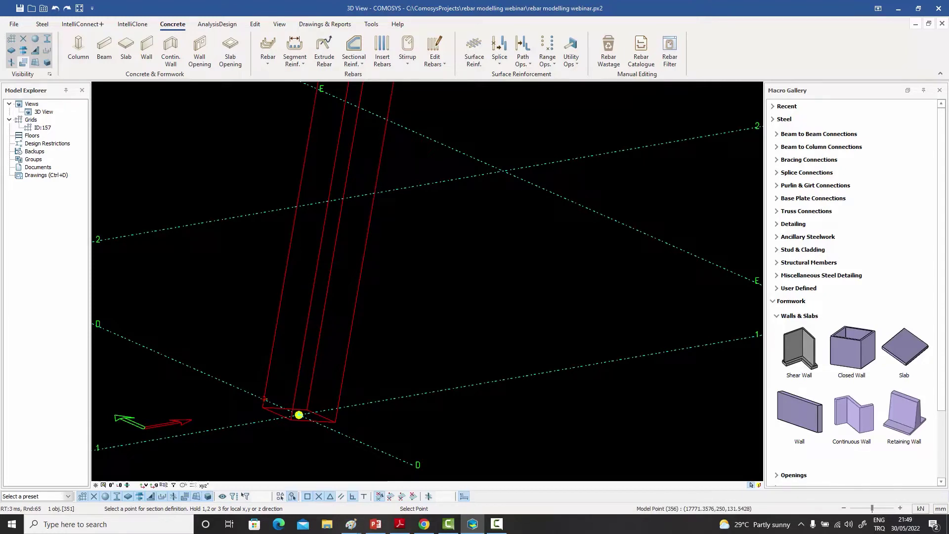
pyautogui.click(298, 414)
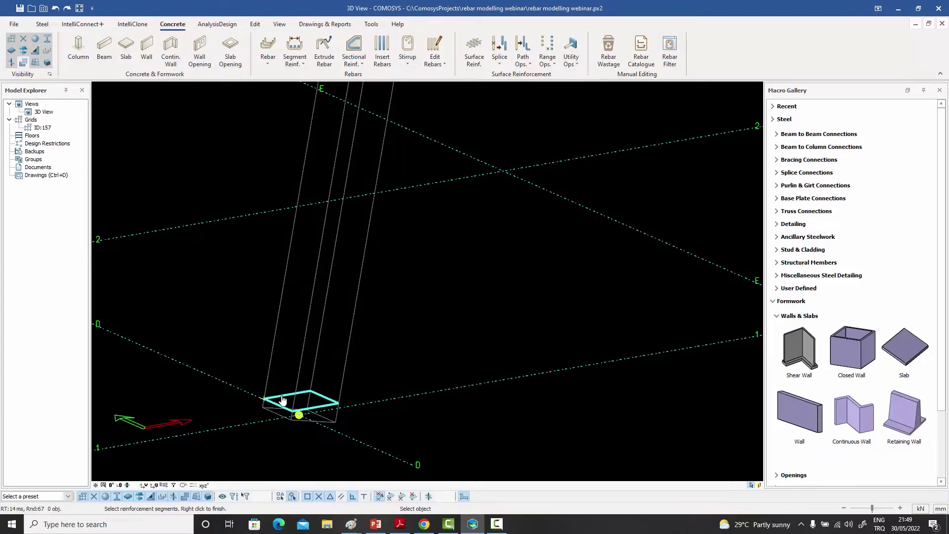
pyautogui.scroll(2, 276, 395)
pyautogui.rightClick(290, 375)
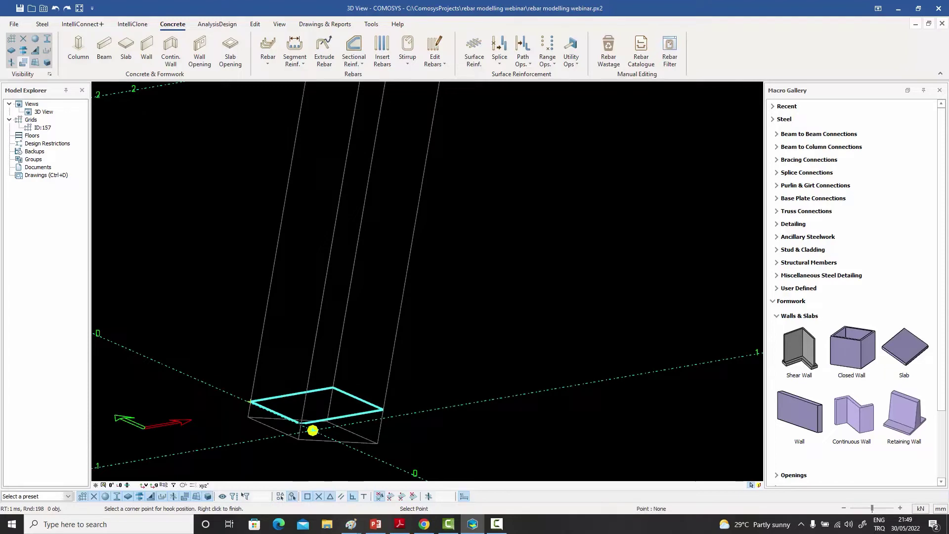
pyautogui.rightClick(312, 430)
# - Set the top section to generate hooked stirrups along the column, then switch to front view
pyautogui.scroll(-5, 312, 430)
pyautogui.scroll(5, 352, 206)
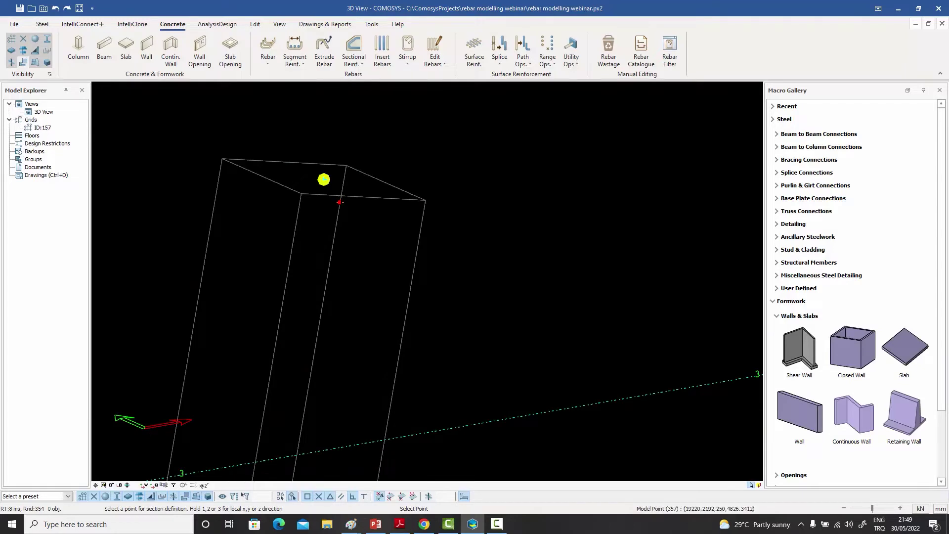
pyautogui.click(339, 202)
pyautogui.rightClick(360, 213)
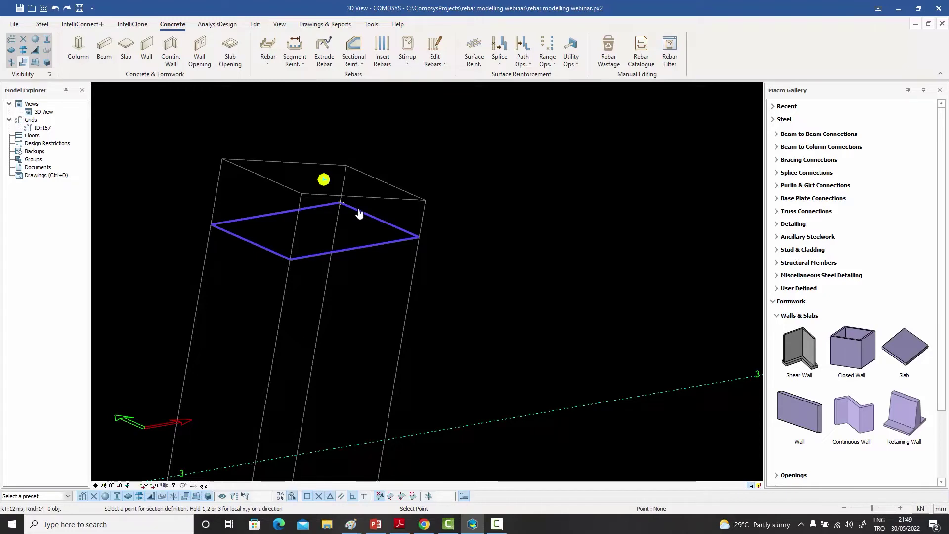
pyautogui.click(360, 213)
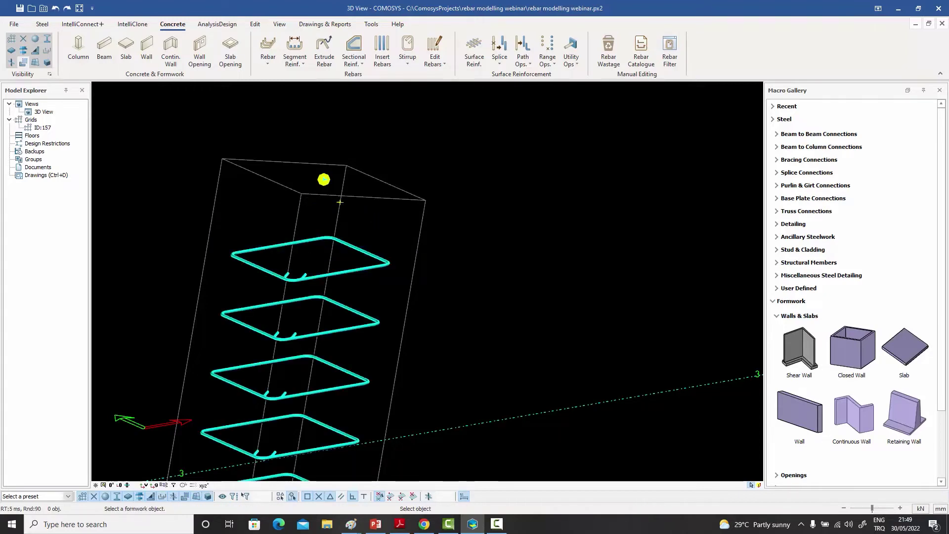
pyautogui.press('Escape')
pyautogui.scroll(-5, 378, 222)
pyautogui.hotkey('ctrl', '1')
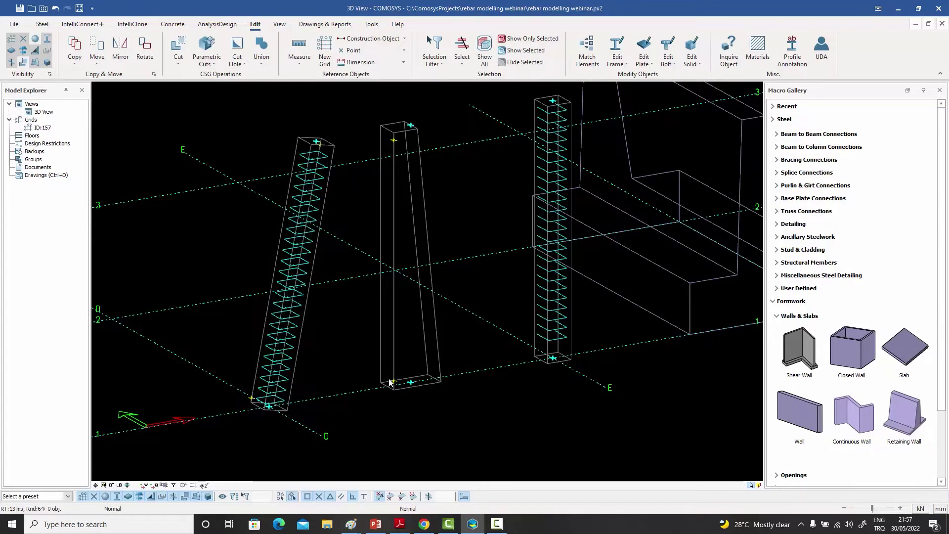
pyautogui.click(172, 23)
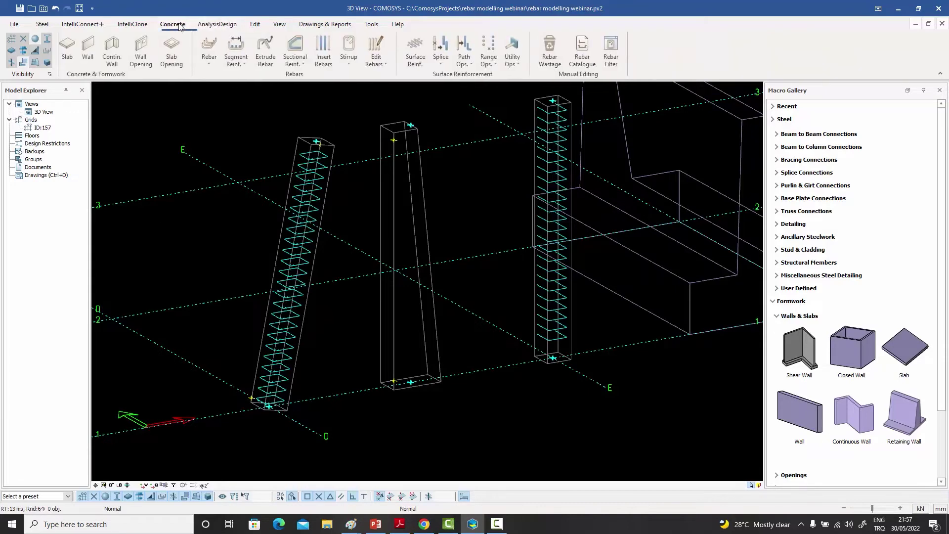
# - Fill the tapered middle pedestal with hooked stirrups from its base to near its top
pyautogui.click(354, 56)
pyautogui.click(394, 227)
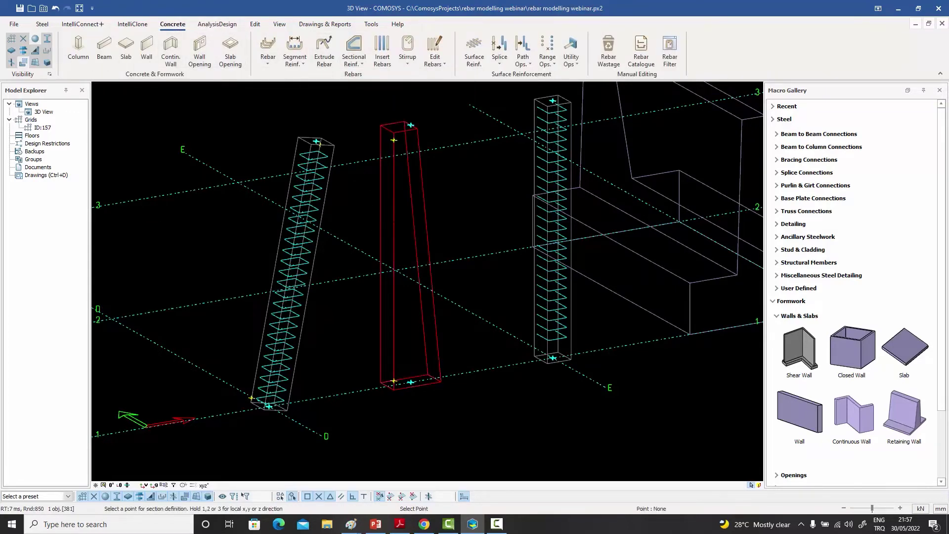
pyautogui.scroll(5, 395, 383)
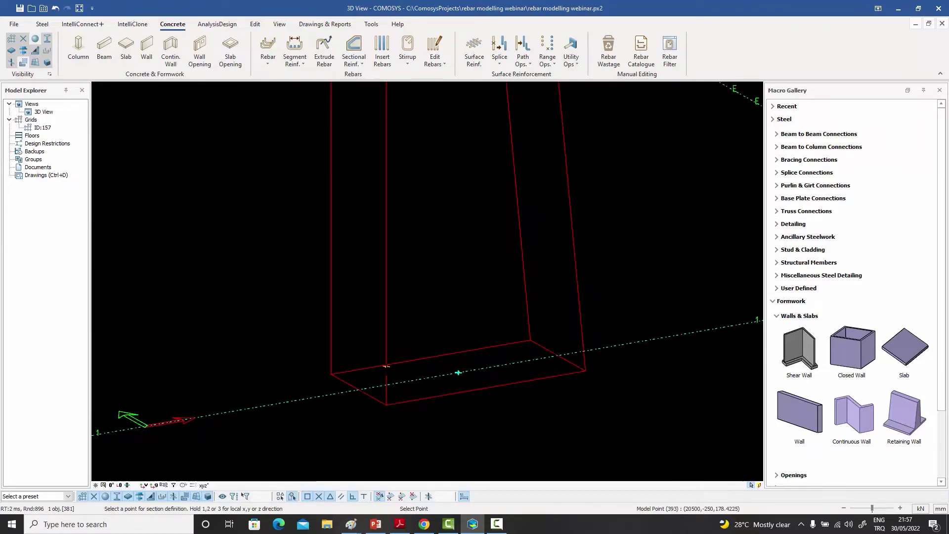
pyautogui.click(386, 366)
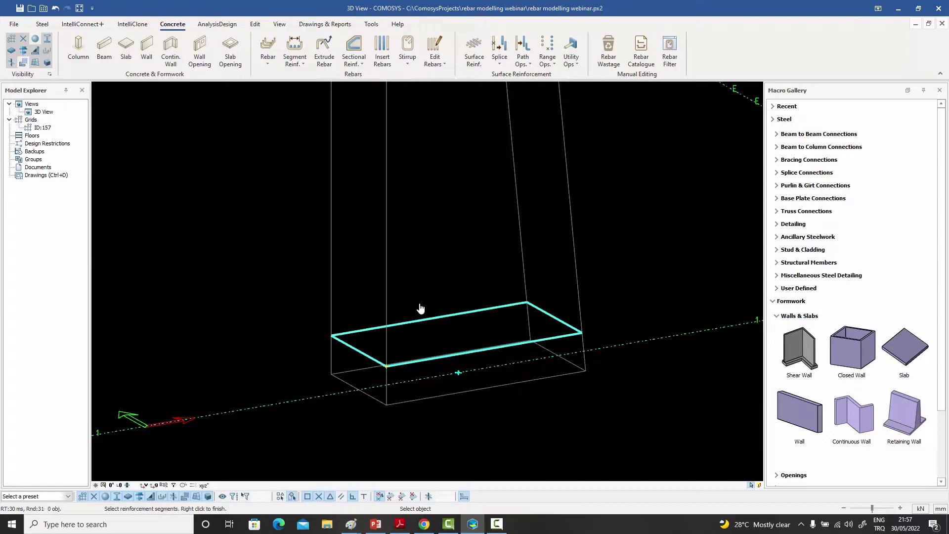
pyautogui.rightClick(458, 373)
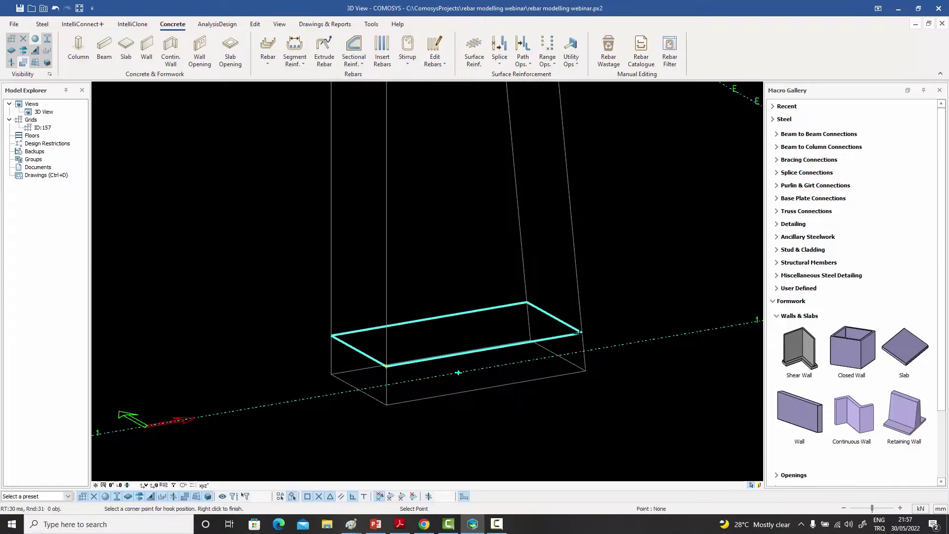
pyautogui.click(579, 332)
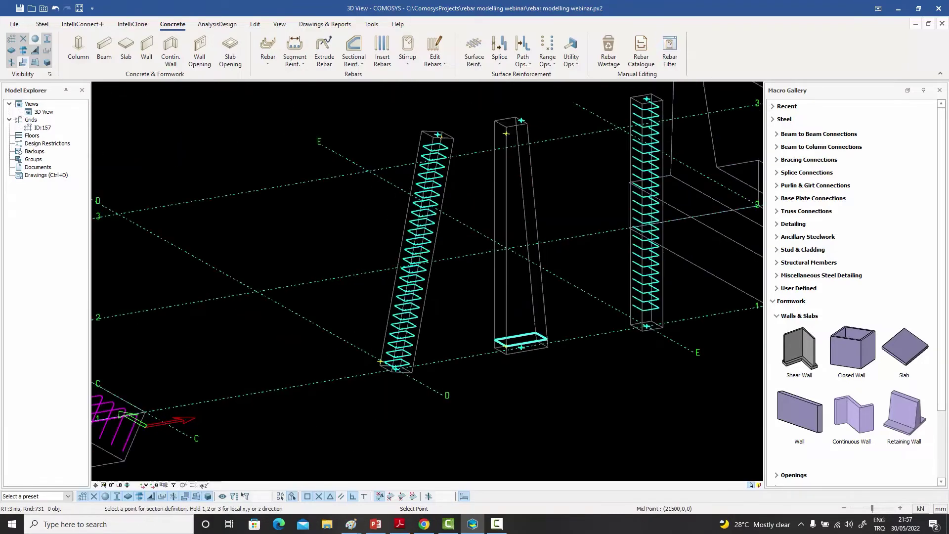
pyautogui.scroll(4, 504, 131)
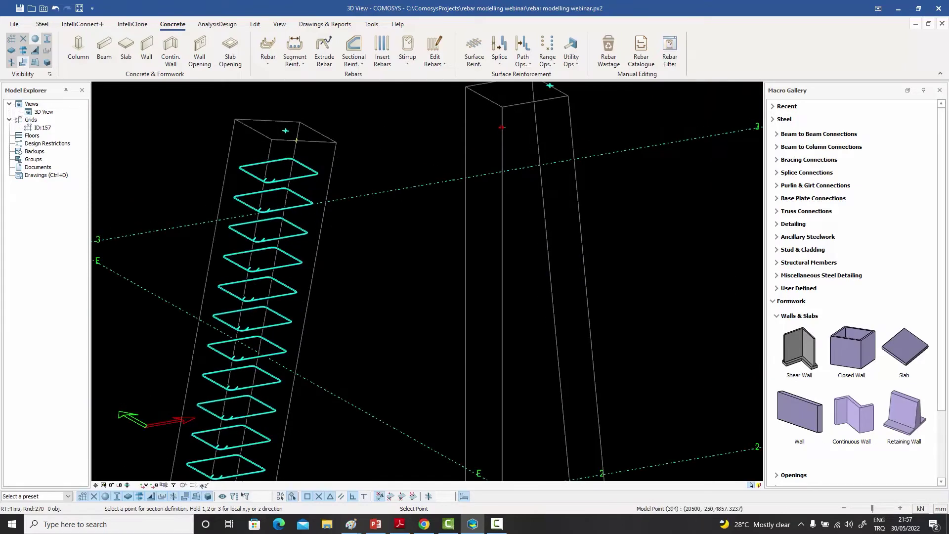
pyautogui.click(502, 127)
pyautogui.rightClick(535, 145)
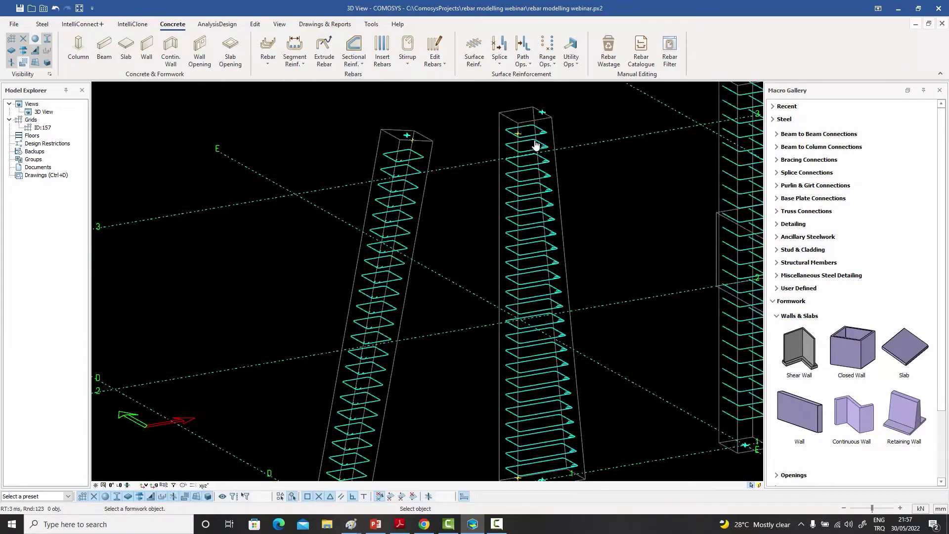
# - Orbit and zoom to bring the retaining wall and footing into view
pyautogui.moveTo(560, 173); pyautogui.dragTo(541, 166, button='middle')
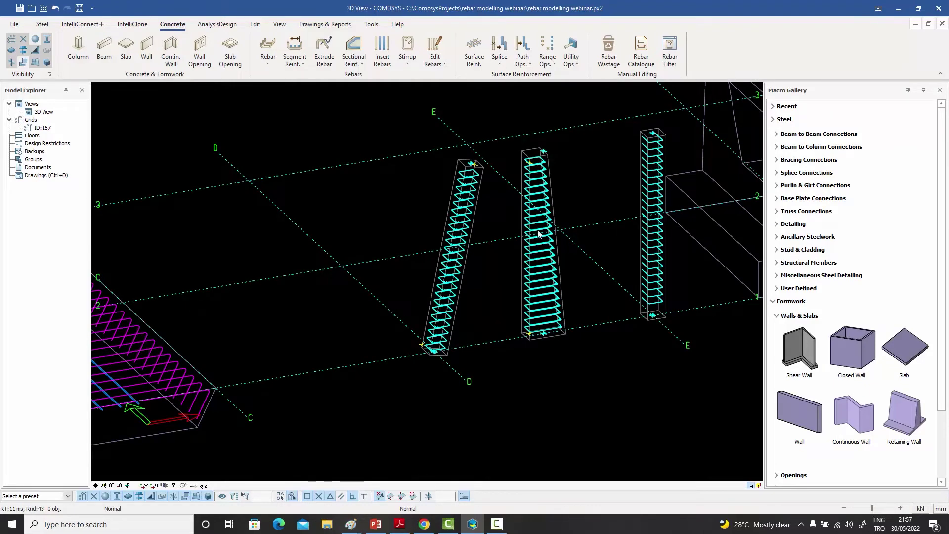
pyautogui.moveTo(538, 208); pyautogui.dragTo(545, 204, button='middle')
pyautogui.scroll(5, 540, 213)
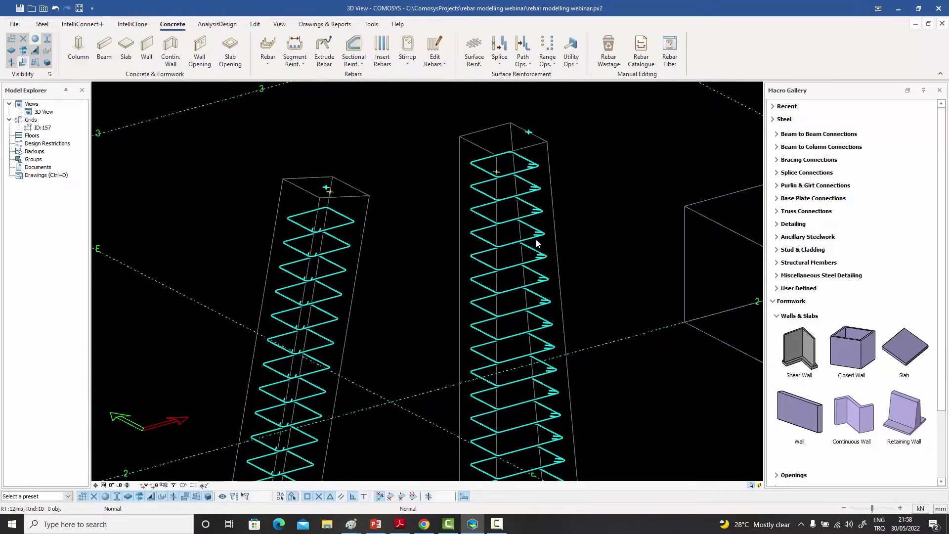
pyautogui.scroll(-5, 545, 284)
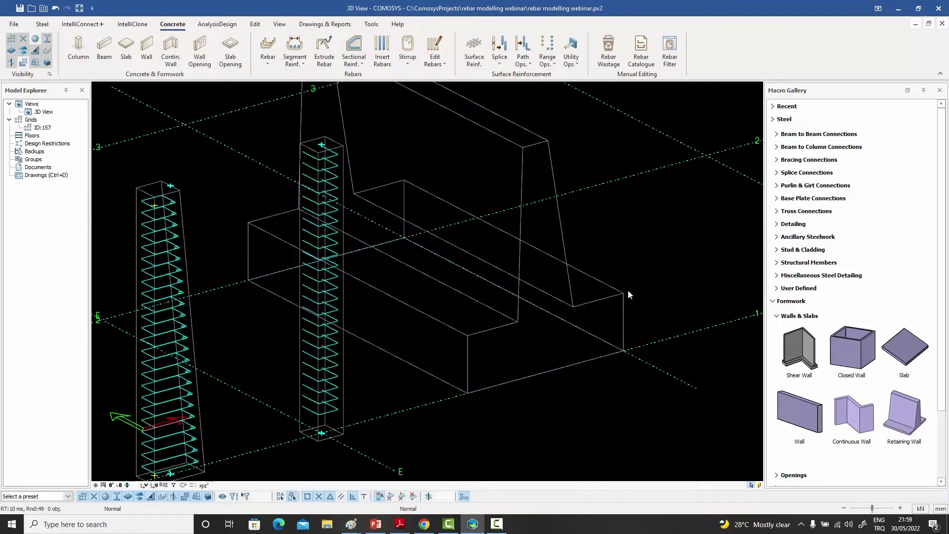
# - Reinforce the retaining wall's footing bottom edge with straight bars distributed between two range points
pyautogui.click(354, 60)
pyautogui.click(364, 81)
pyautogui.click(523, 177)
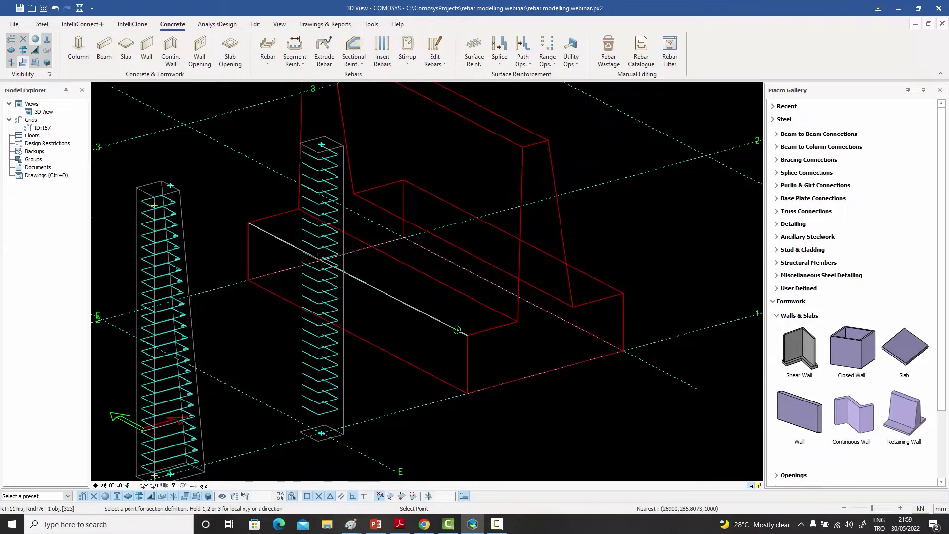
pyautogui.click(457, 329)
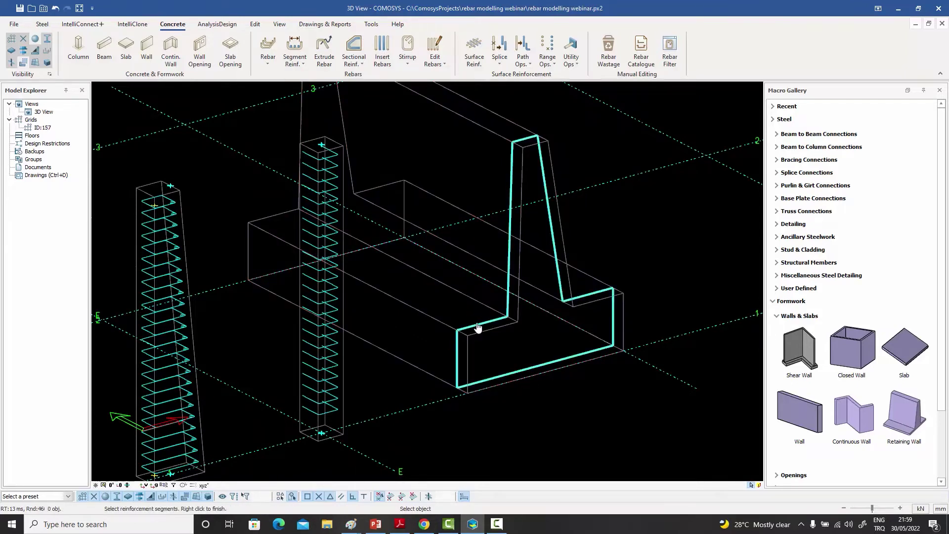
pyautogui.click(543, 369)
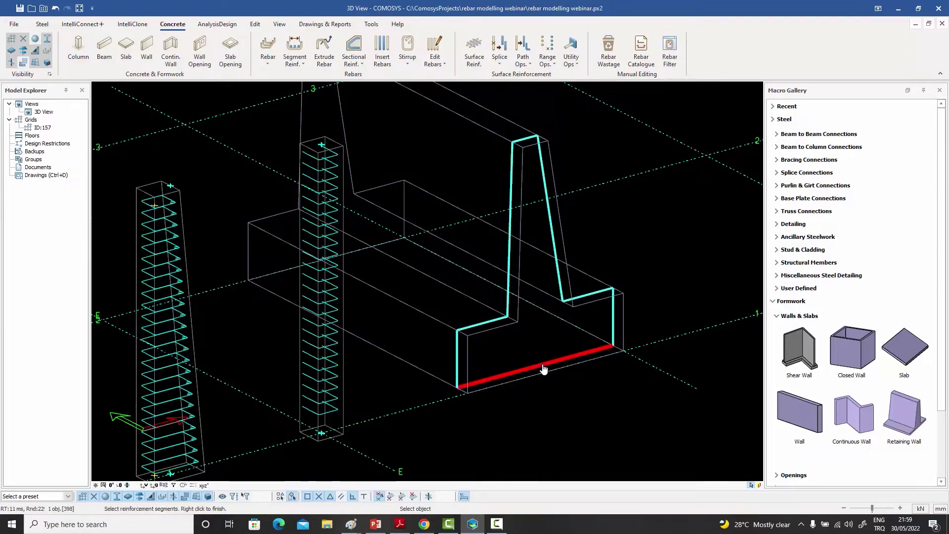
pyautogui.rightClick(583, 234)
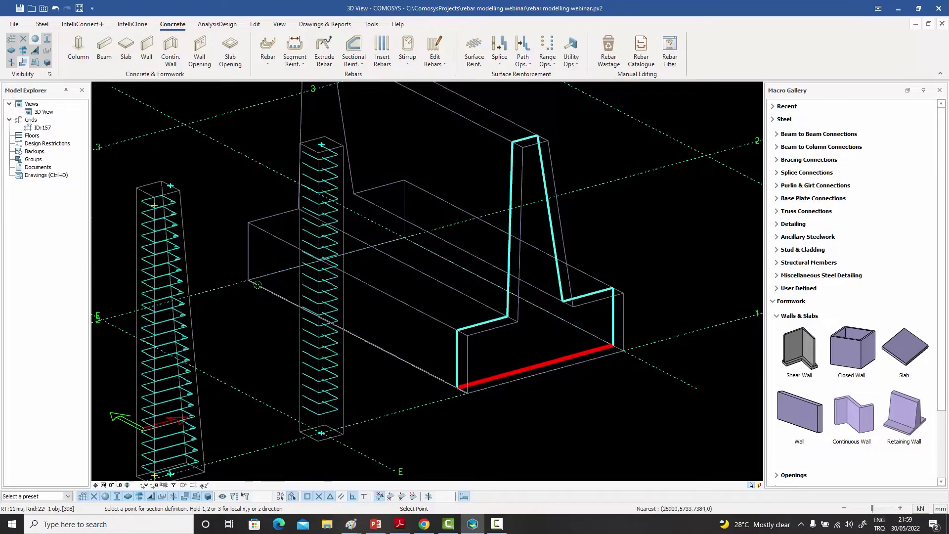
pyautogui.click(259, 283)
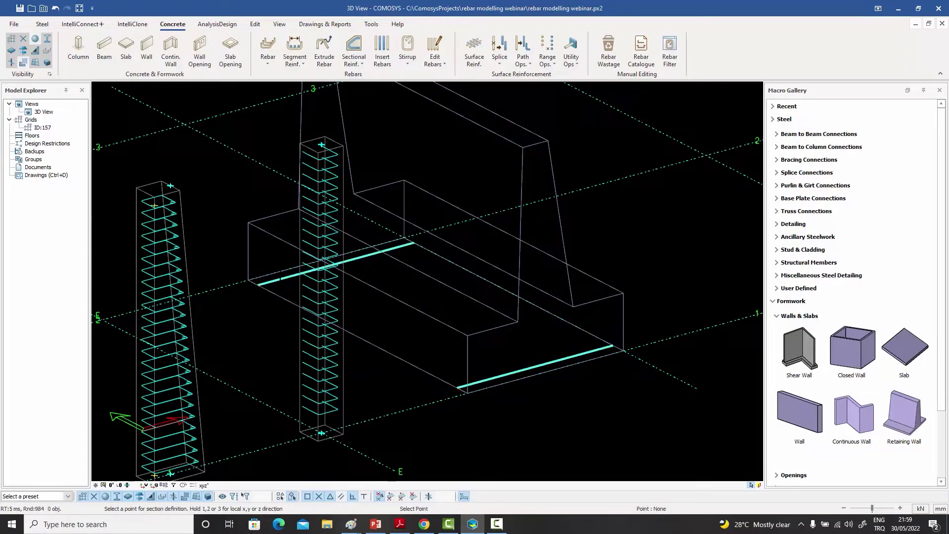
pyautogui.click(307, 268)
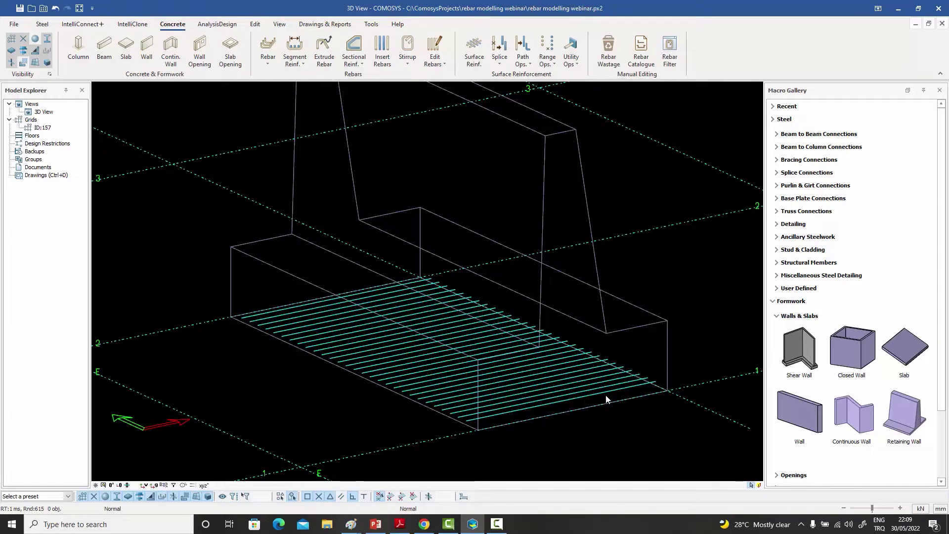
# - Set the base bars' start embedment to nearest surface, then to an embedment length of 30
pyautogui.doubleClick(580, 400)
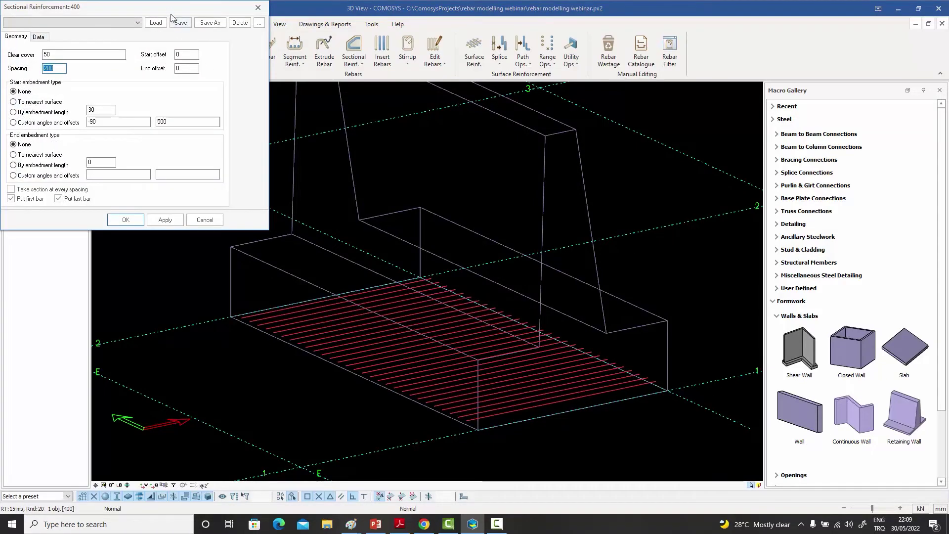
pyautogui.moveTo(217, 30); pyautogui.dragTo(228, 34)
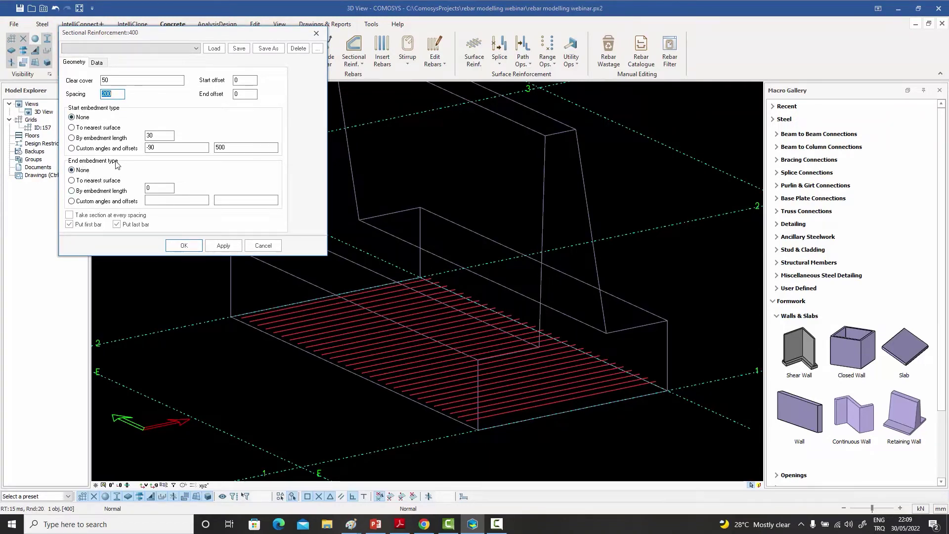
pyautogui.click(73, 129)
pyautogui.click(224, 246)
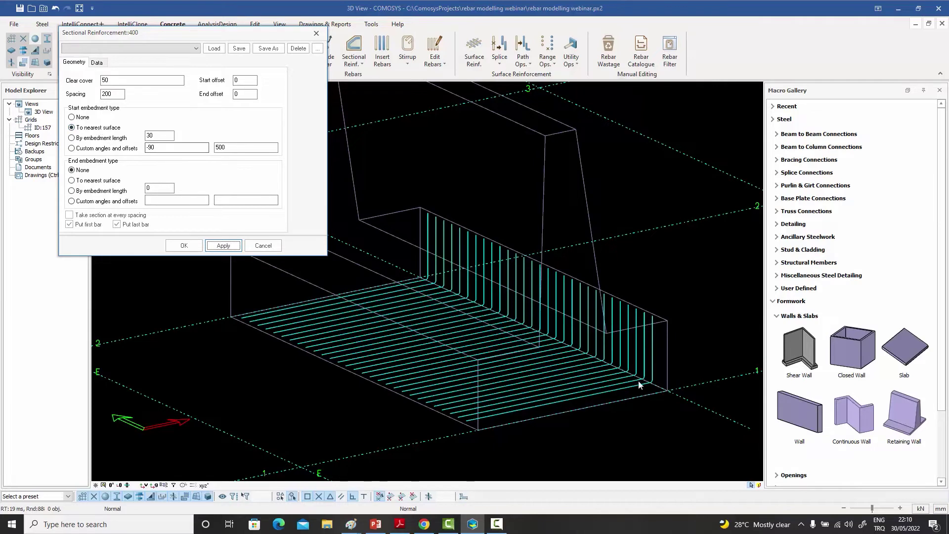
pyautogui.click(72, 138)
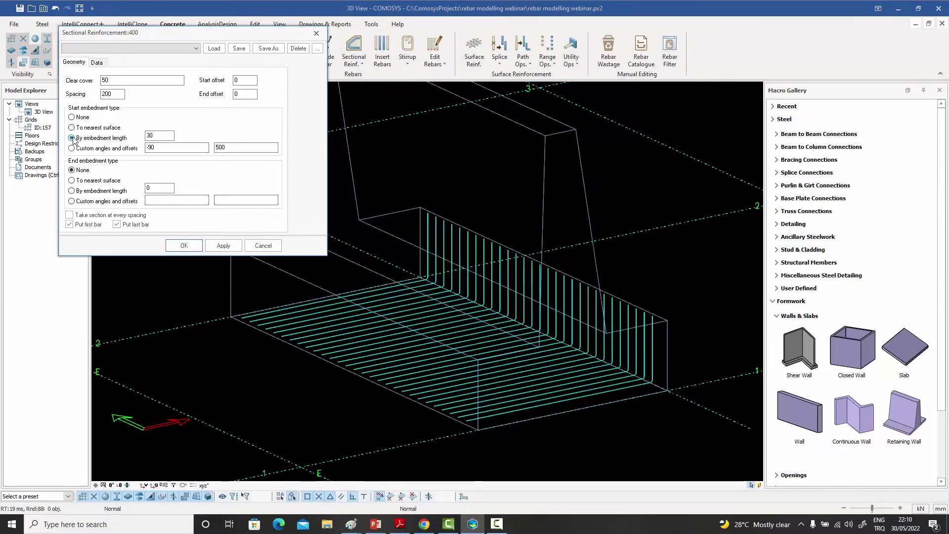
pyautogui.doubleClick(172, 137)
pyautogui.click(223, 245)
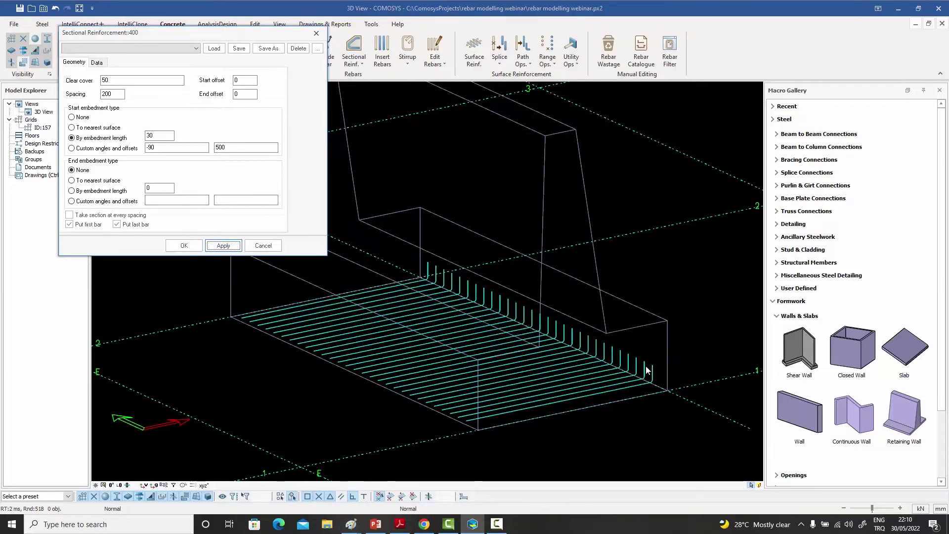
# - Try start embedment lengths of 60, 120, 200 and 450 on the base bars
pyautogui.doubleClick(150, 136)
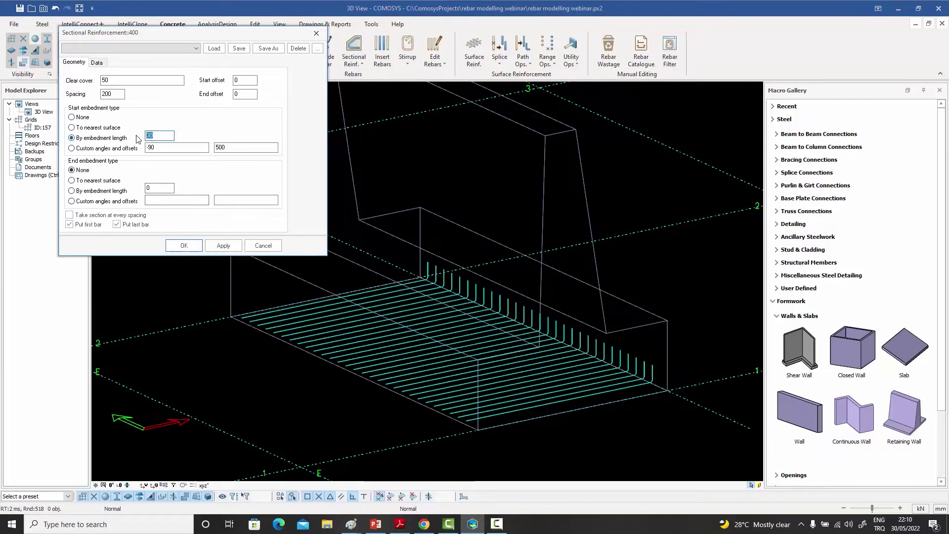
pyautogui.write('60')
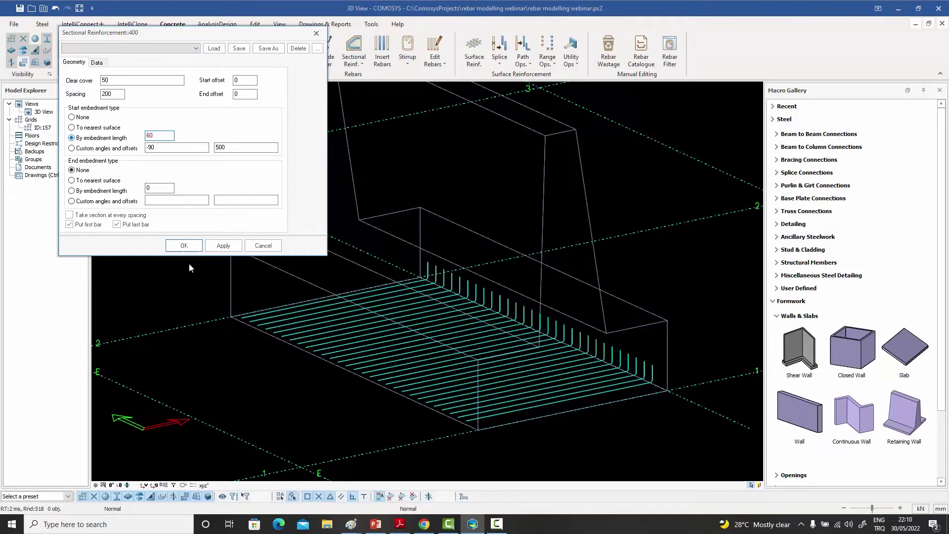
pyautogui.click(221, 249)
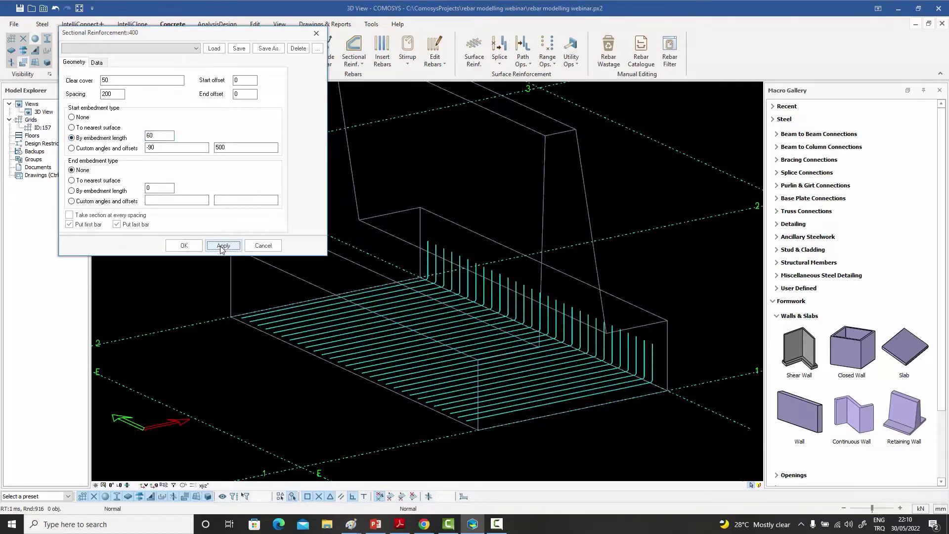
pyautogui.doubleClick(160, 139)
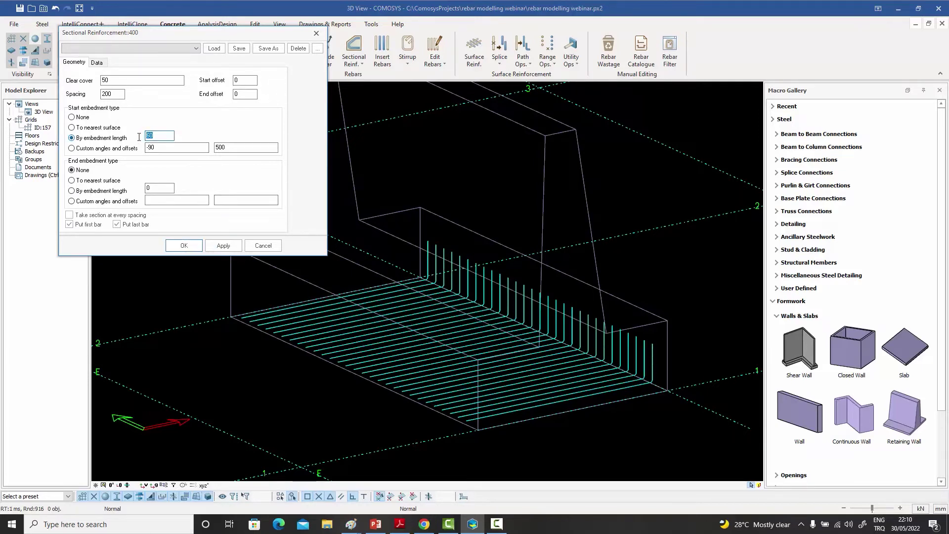
pyautogui.write('120')
pyautogui.click(219, 246)
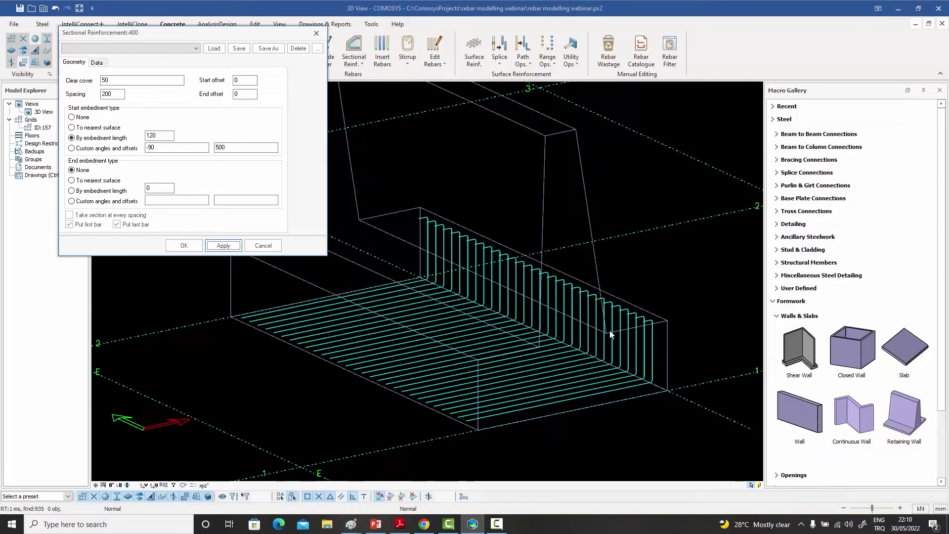
pyautogui.doubleClick(157, 135)
pyautogui.write('200')
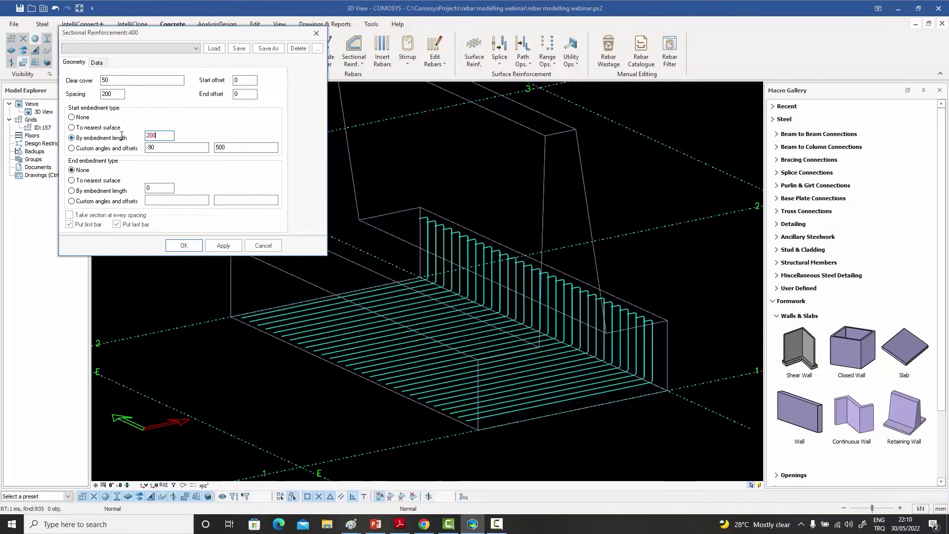
pyautogui.click(229, 246)
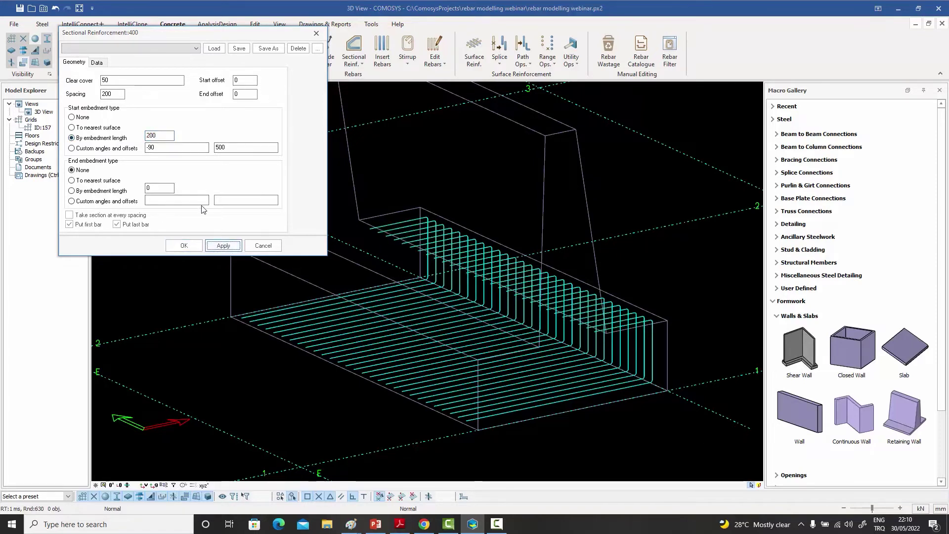
pyautogui.doubleClick(158, 136)
pyautogui.write('450')
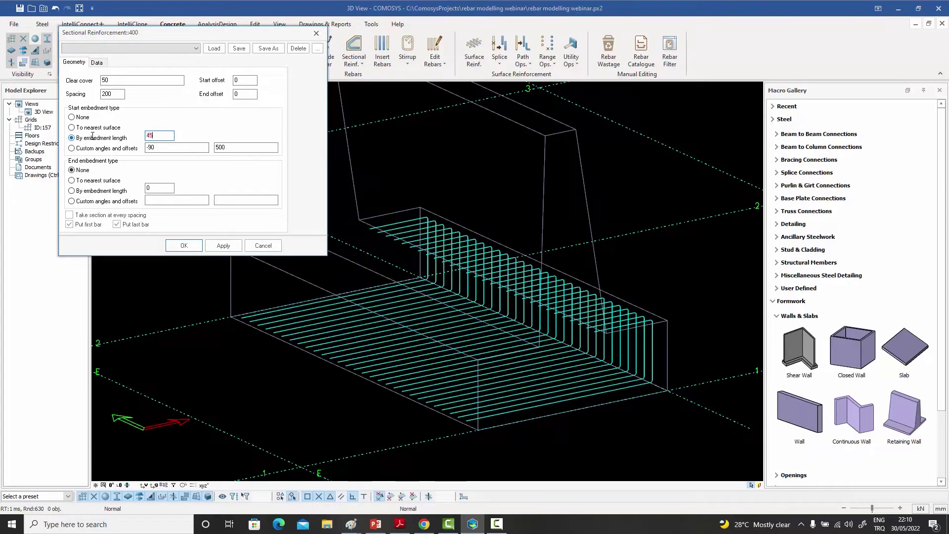
pyautogui.click(225, 246)
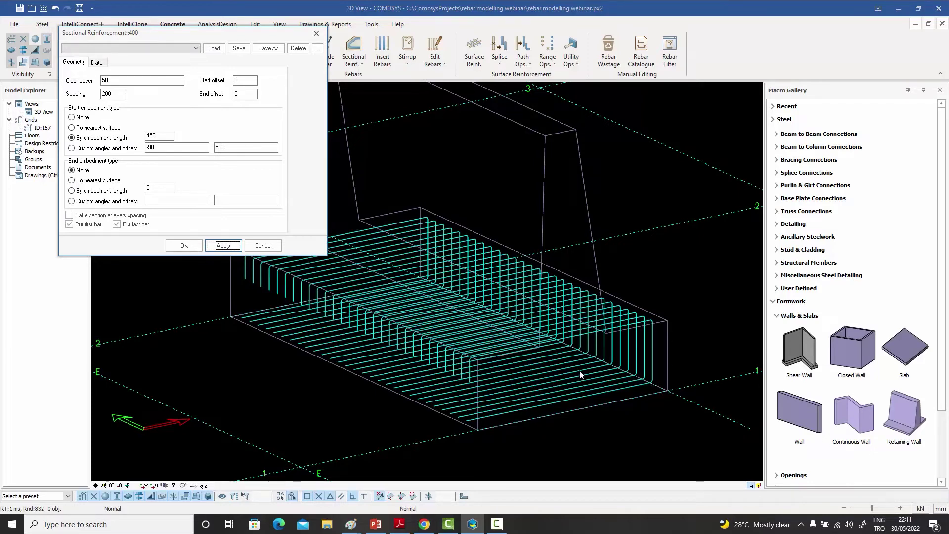
# - Set the start embedment to None so the base bars lie straight
pyautogui.click(153, 149)
pyautogui.click(72, 117)
pyautogui.click(223, 246)
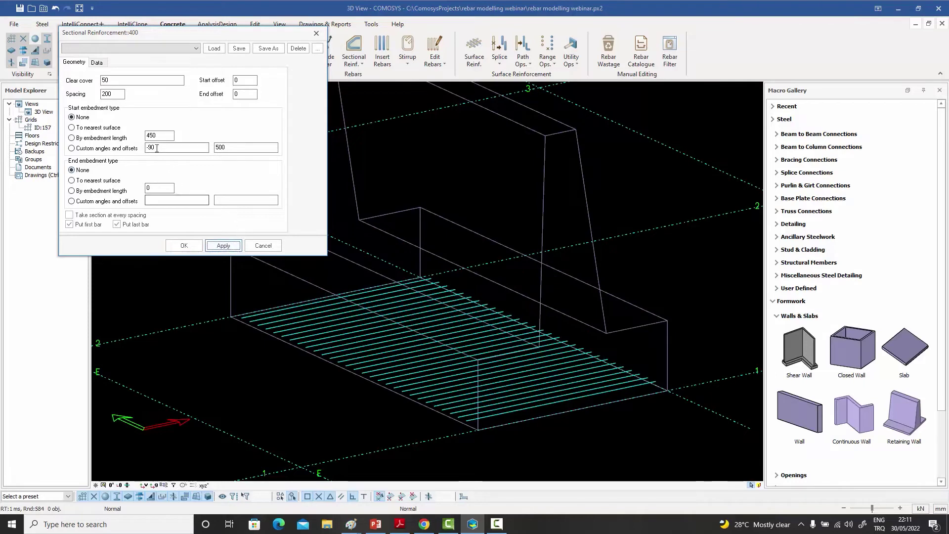
# - Switch start embedment to custom angles and apply two -90 bends with 500 offsets
pyautogui.click(72, 148)
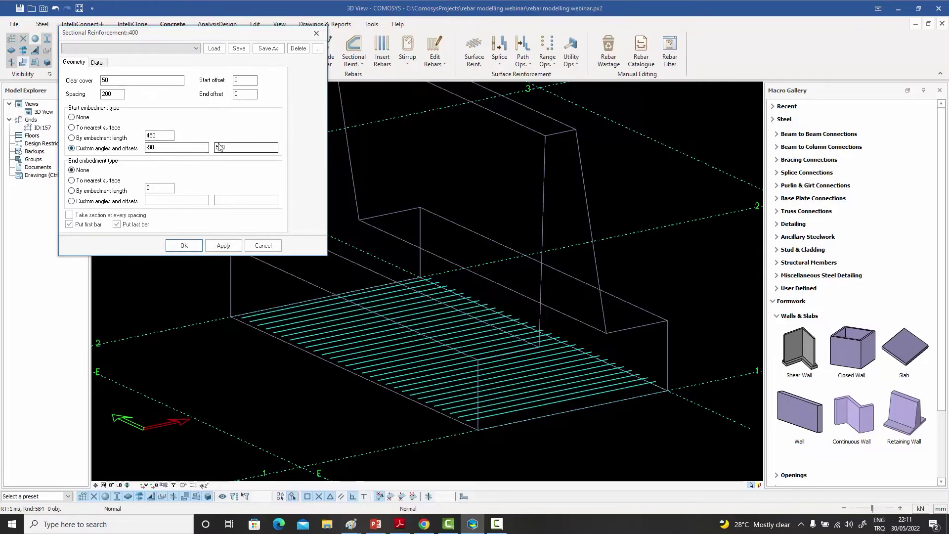
pyautogui.click(223, 245)
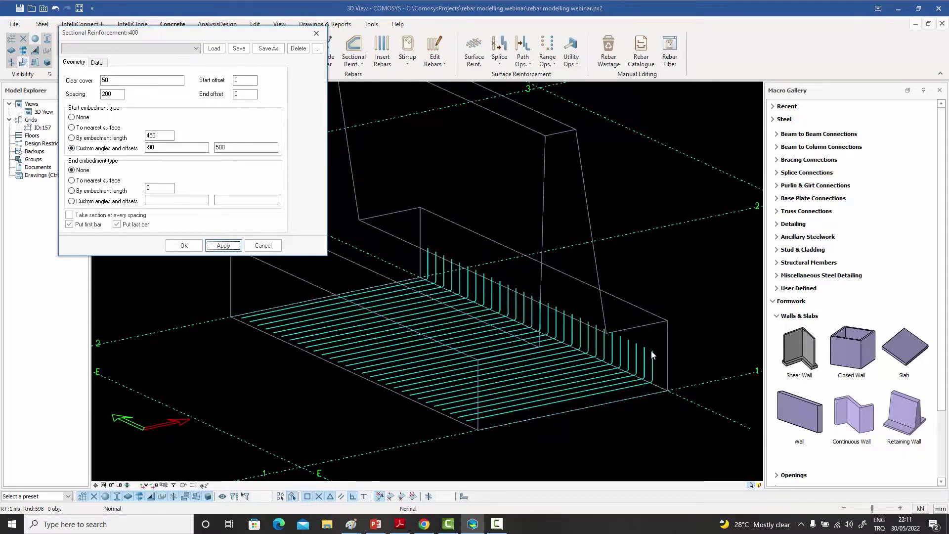
pyautogui.click(175, 148)
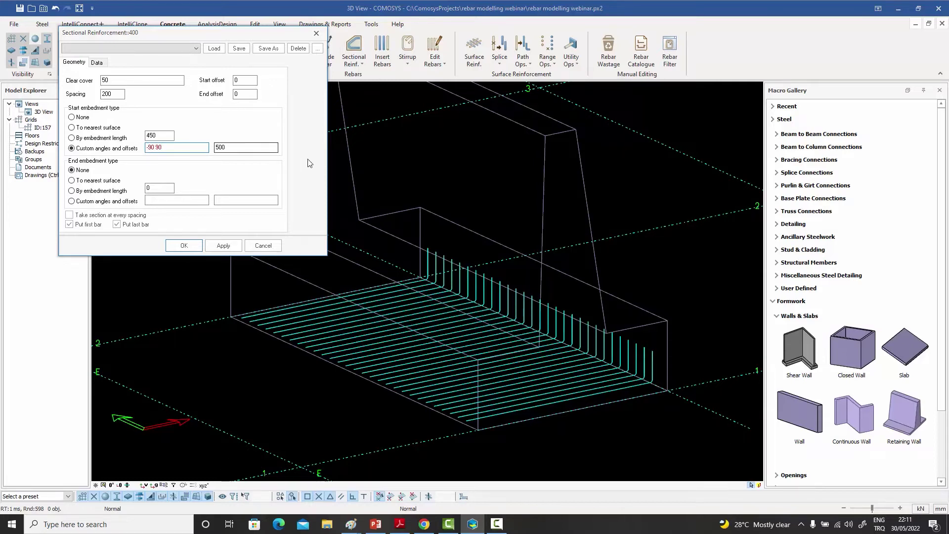
pyautogui.click(242, 148)
pyautogui.write('500')
pyautogui.click(224, 246)
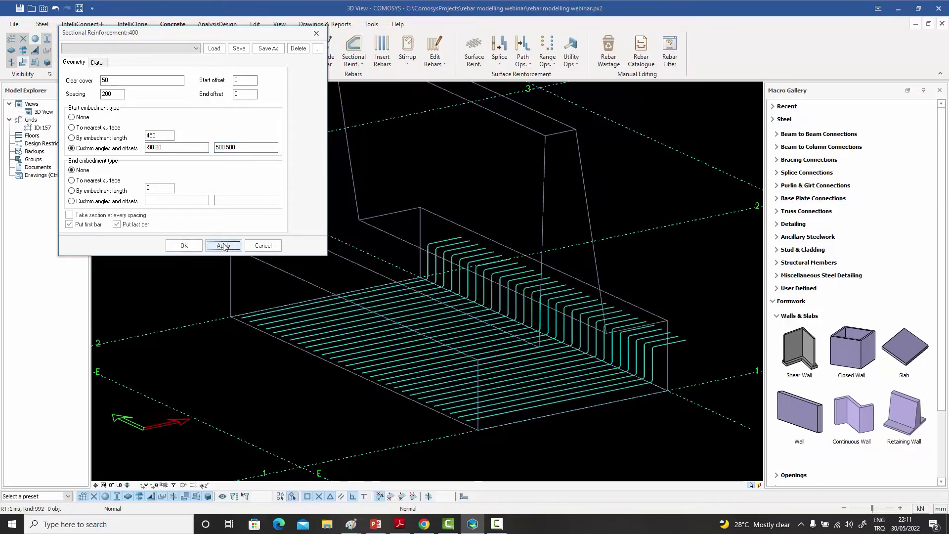
pyautogui.click(157, 147)
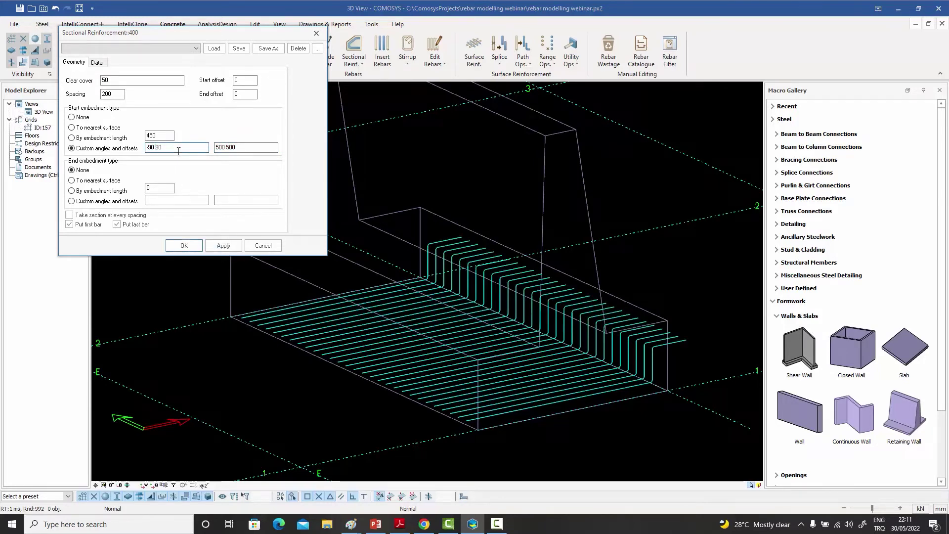
pyautogui.write('-')
pyautogui.click(224, 246)
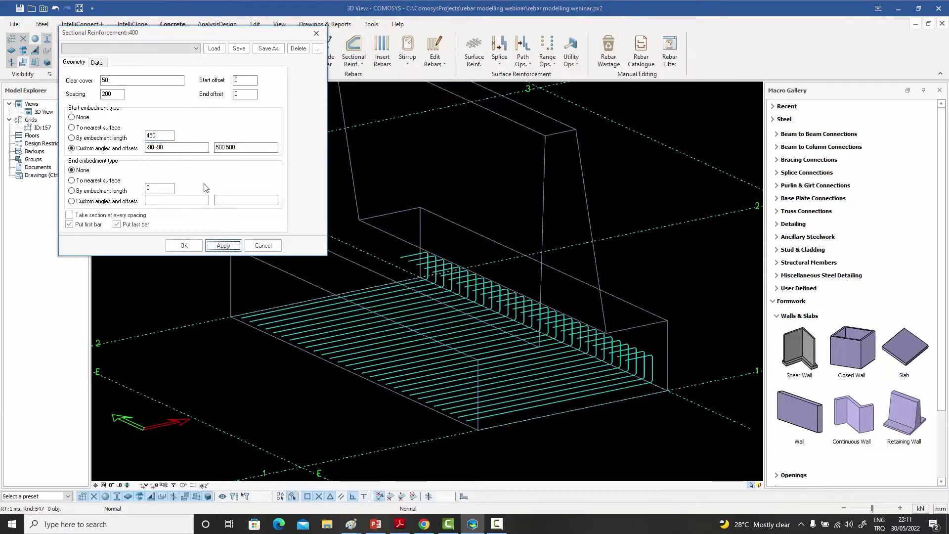
# - Add a third -45 start bend with a 500 offset, giving angles -90 -90 -45
pyautogui.click(181, 147)
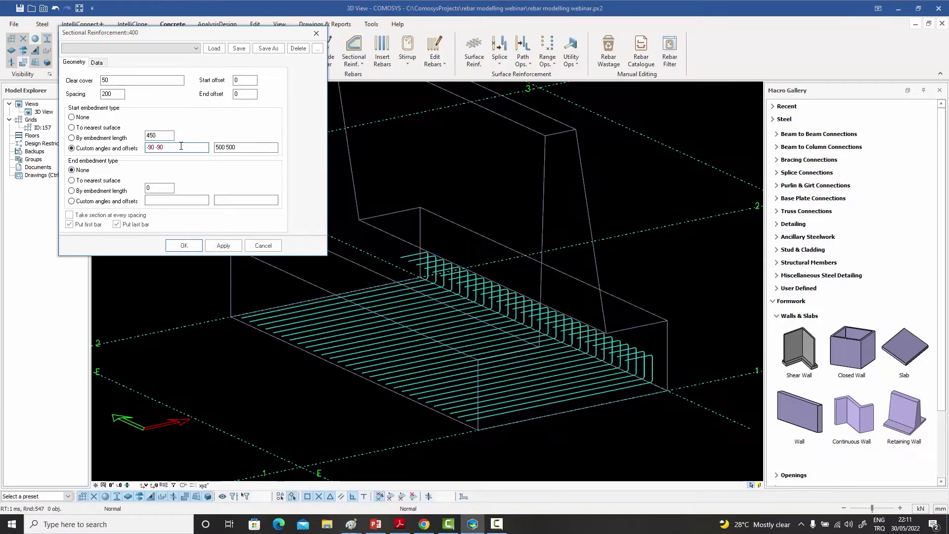
pyautogui.click(244, 147)
pyautogui.write('500')
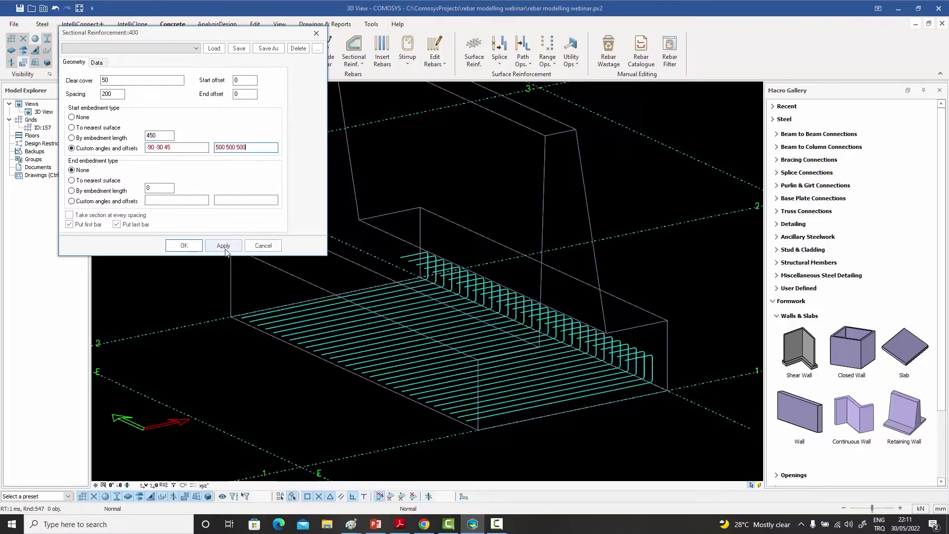
pyautogui.click(223, 245)
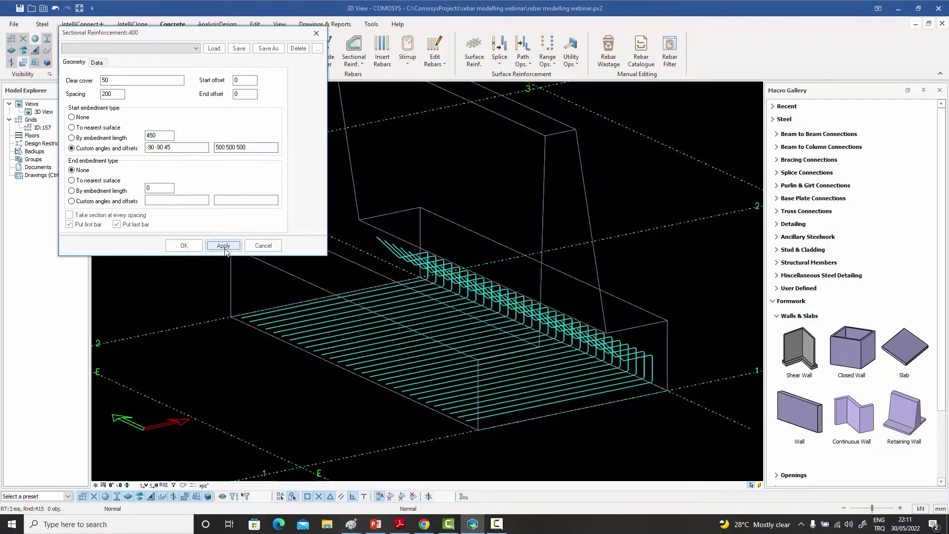
pyautogui.click(171, 146)
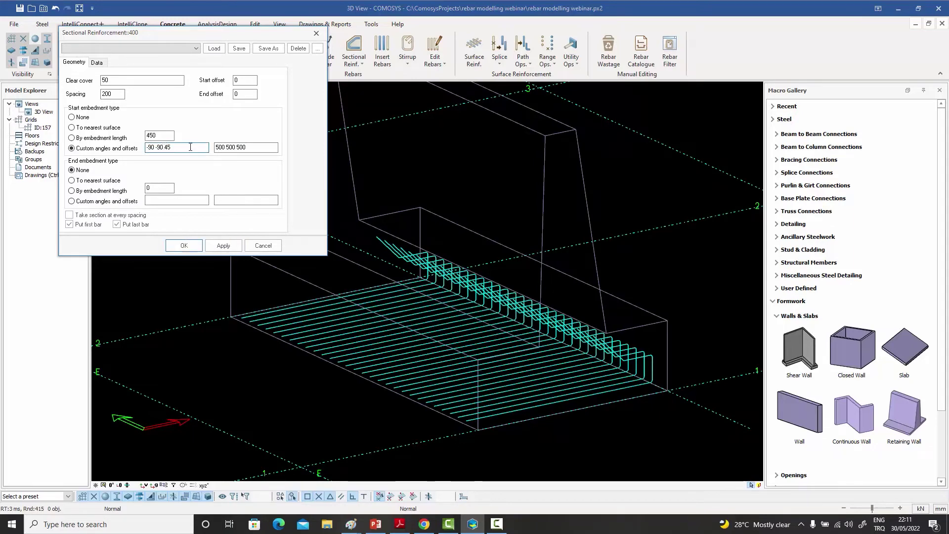
pyautogui.write('-')
pyautogui.click(223, 245)
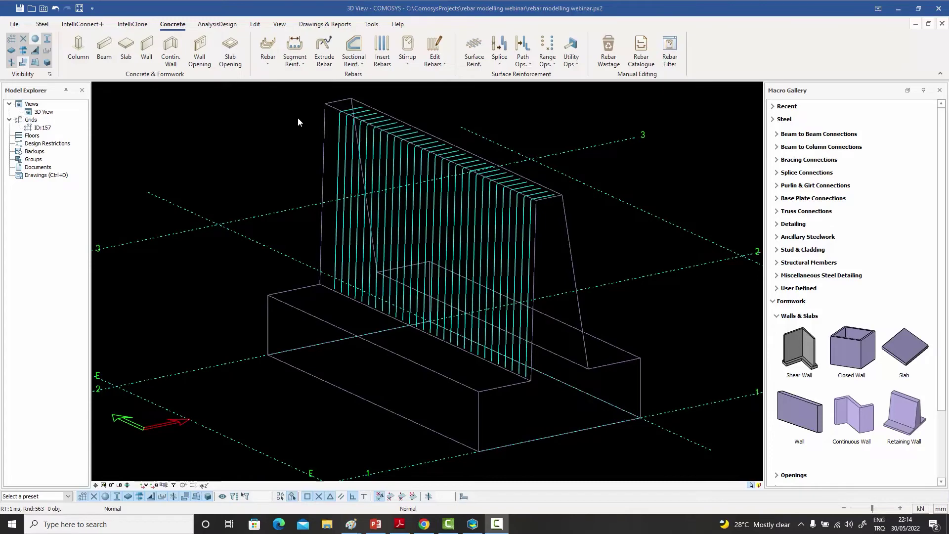
pyautogui.doubleClick(530, 230)
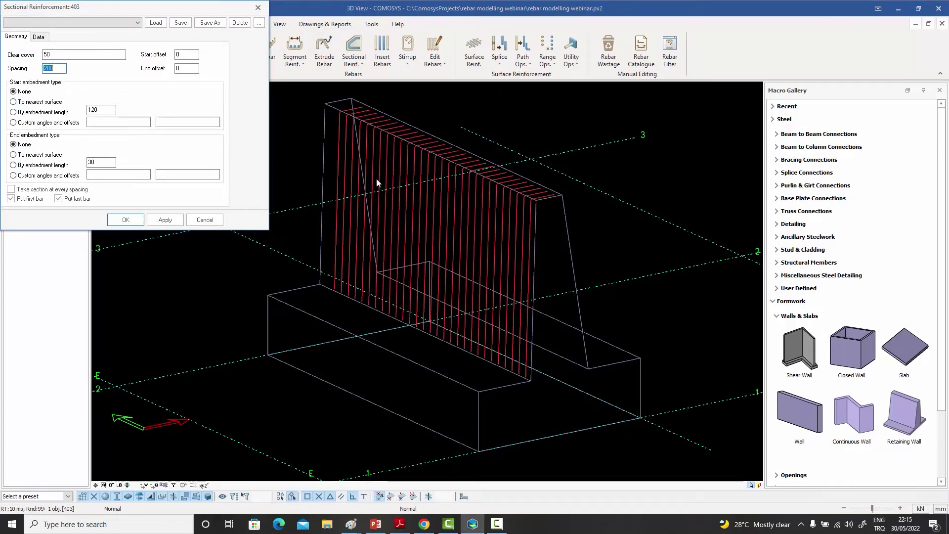
# - Give the wall's vertical bars a hooked end embedment of 30 and a start embedment length of 120
pyautogui.moveTo(133, 7); pyautogui.dragTo(169, 25)
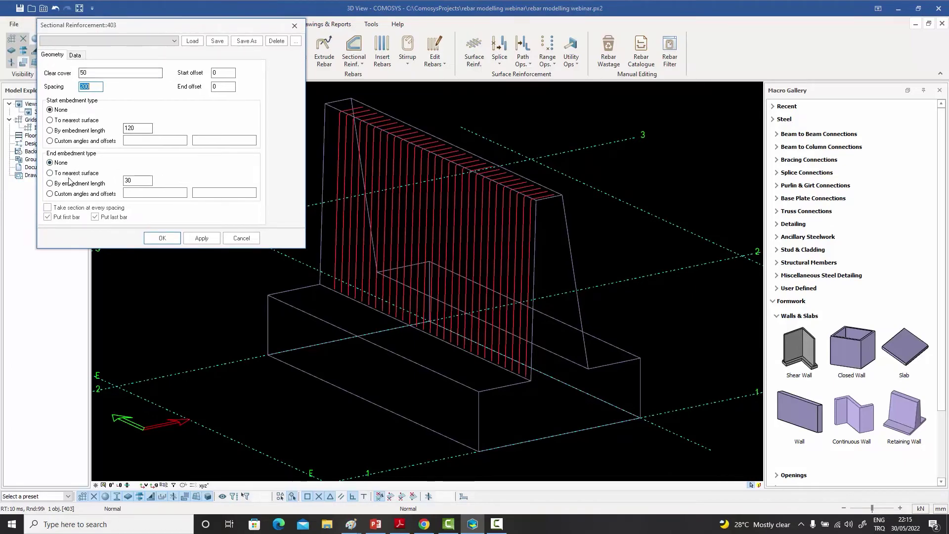
pyautogui.click(50, 183)
pyautogui.click(201, 238)
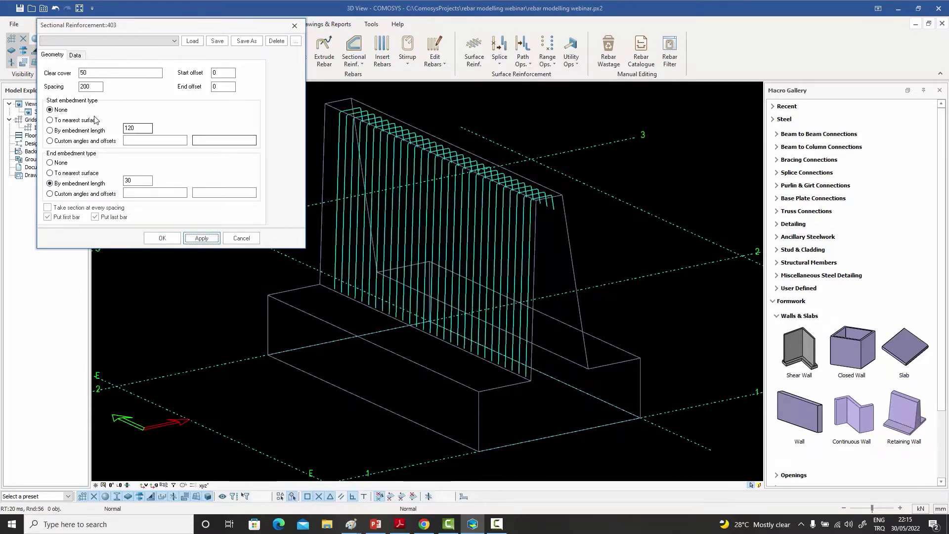
pyautogui.click(50, 120)
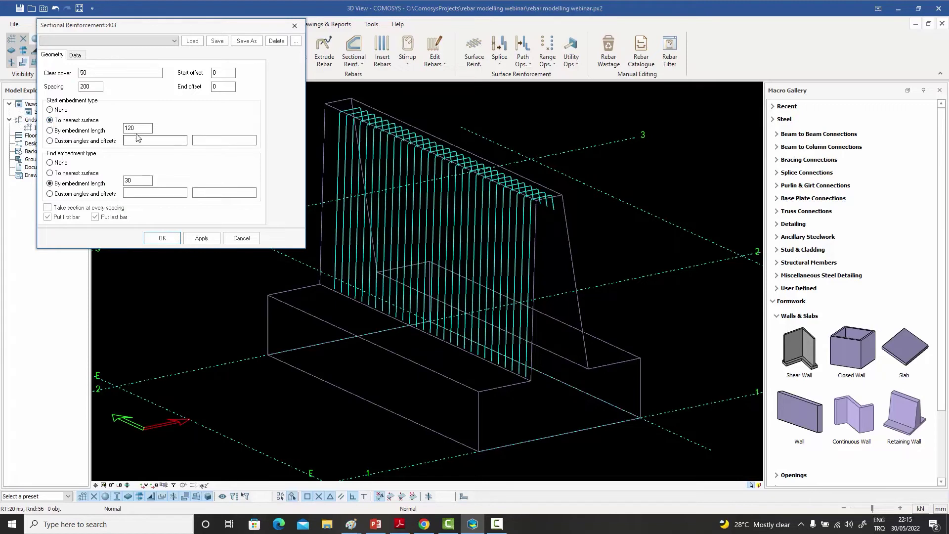
pyautogui.click(200, 239)
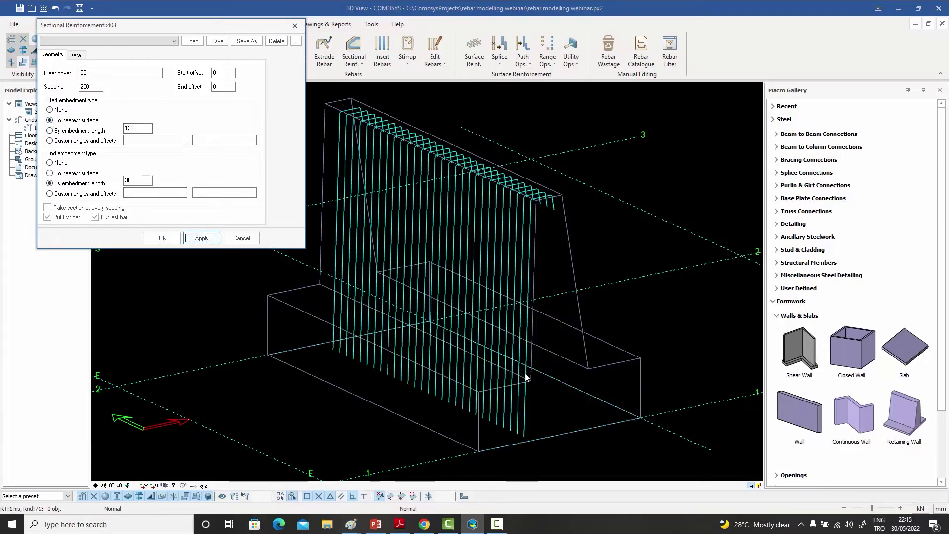
pyautogui.click(63, 131)
pyautogui.click(207, 239)
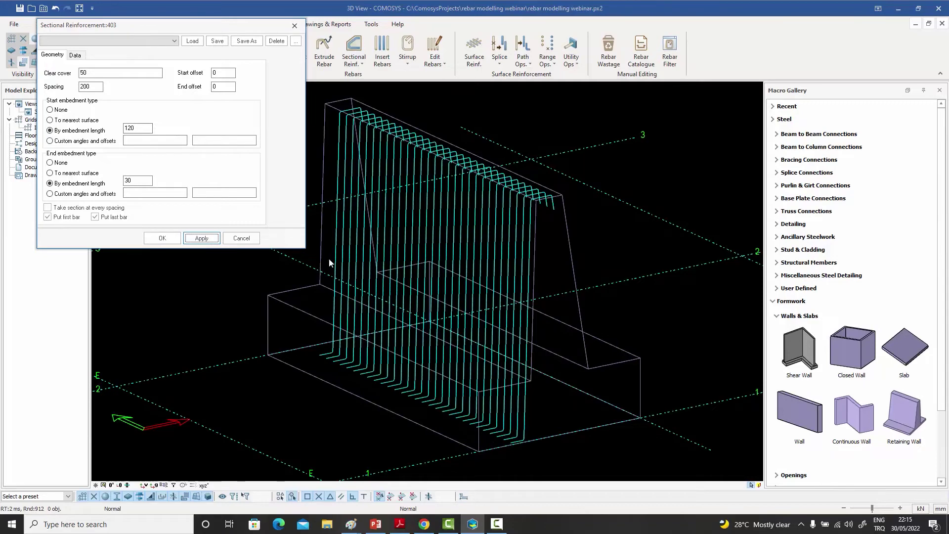
pyautogui.click(240, 238)
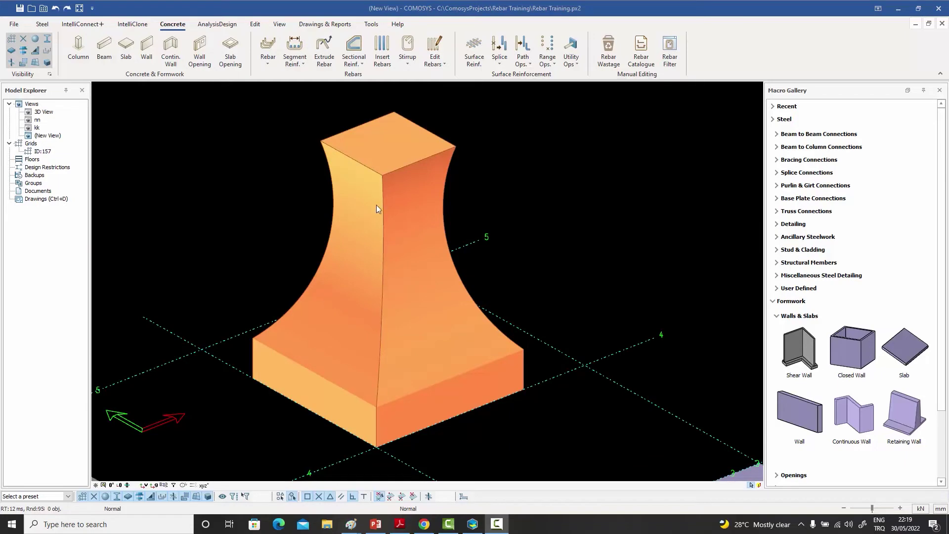
pyautogui.moveTo(376, 205); pyautogui.dragTo(422, 201, button='middle')
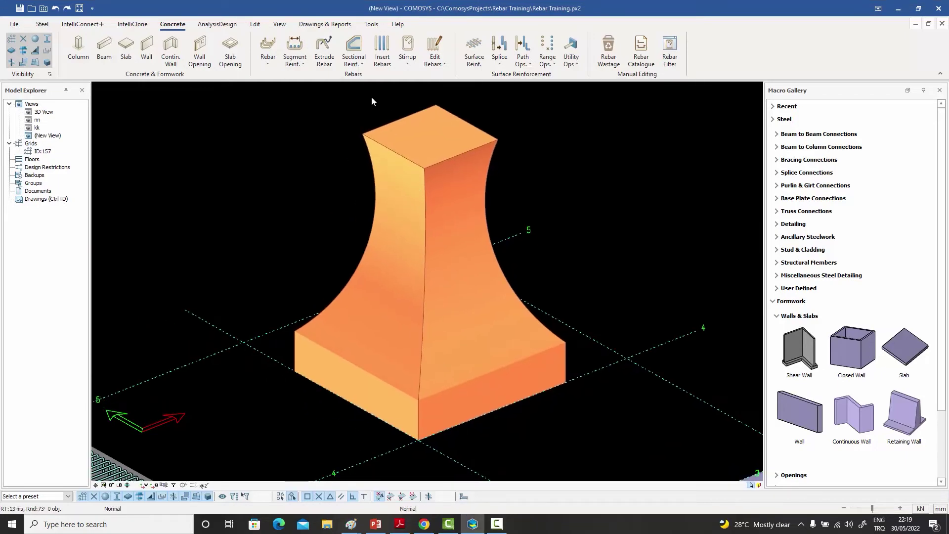
# - Start sectional reinforcement on the pedestal, defining the section around its base
pyautogui.click(363, 66)
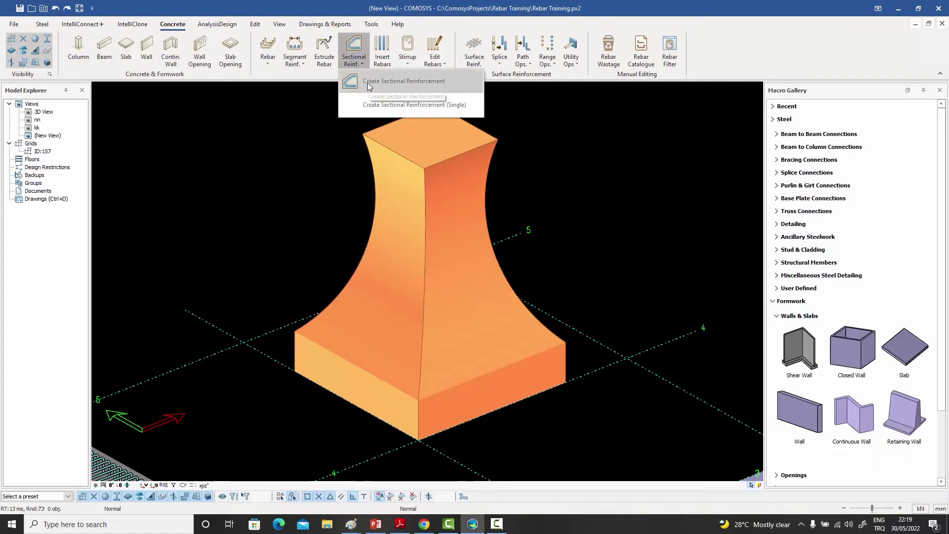
pyautogui.click(367, 84)
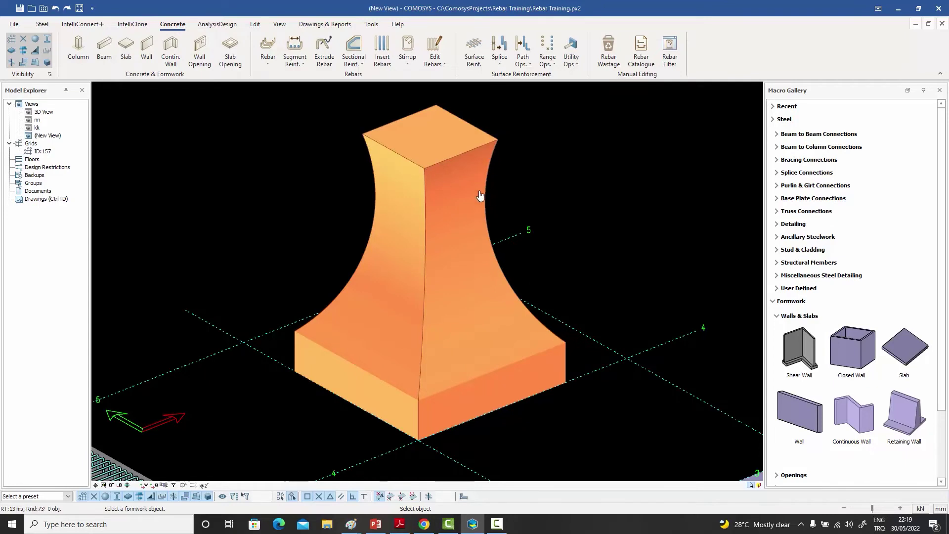
pyautogui.click(422, 378)
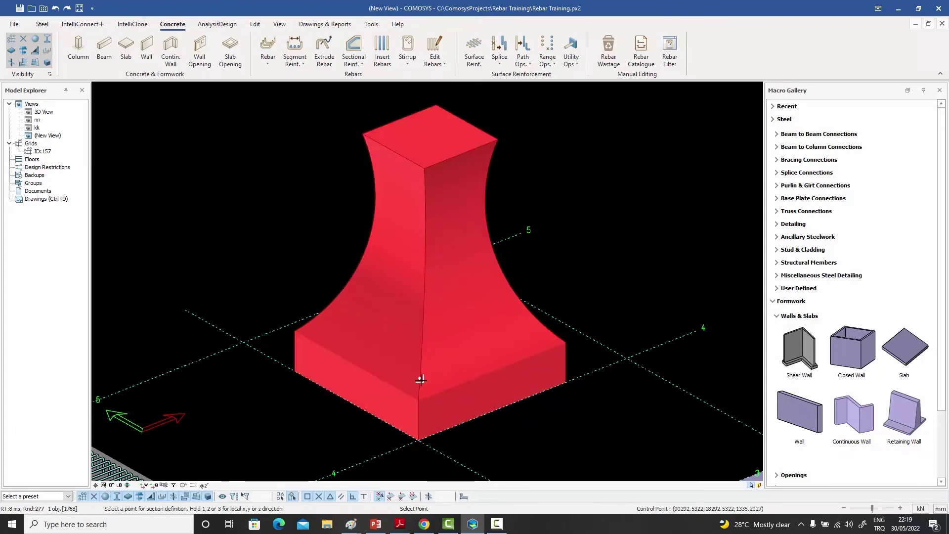
pyautogui.click(420, 379)
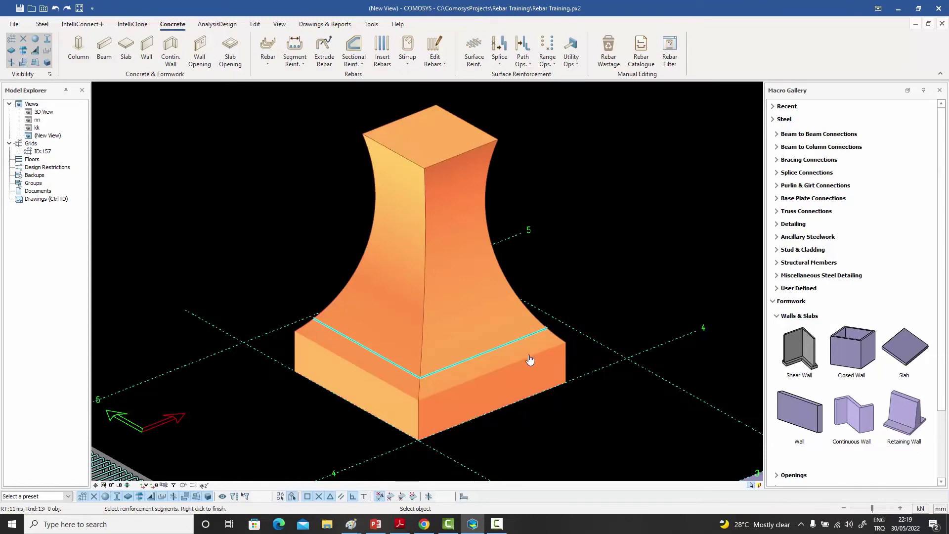
pyautogui.rightClick(546, 255)
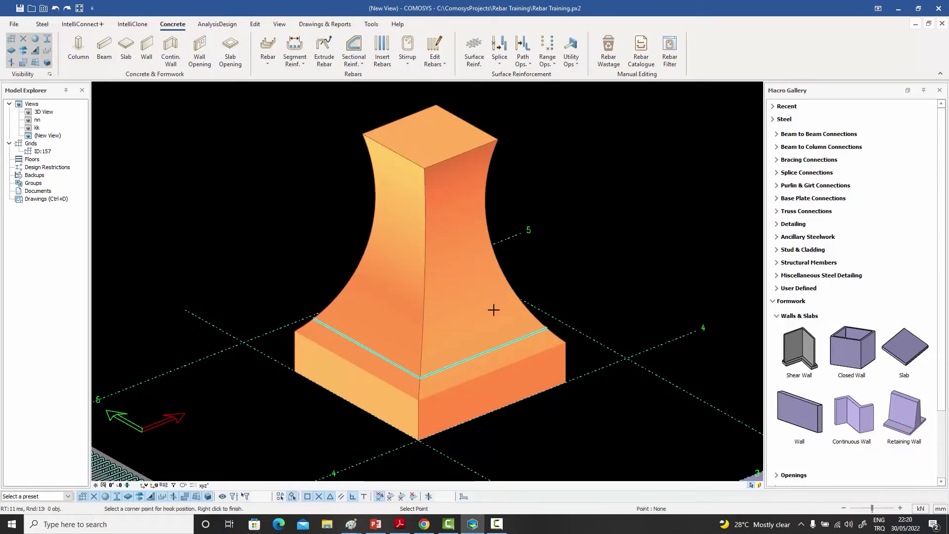
# - Set the hook corner and the top section to stack hoops up the column
pyautogui.click(420, 378)
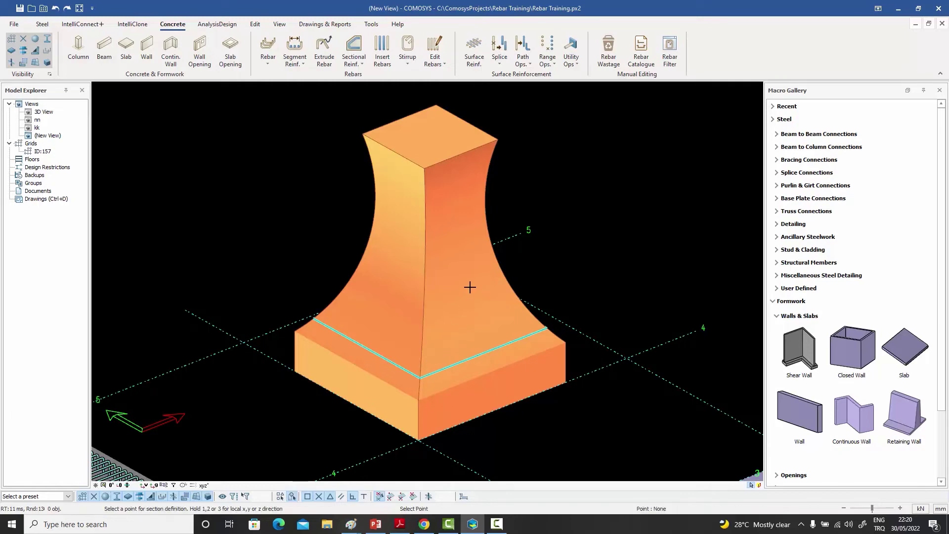
pyautogui.click(425, 179)
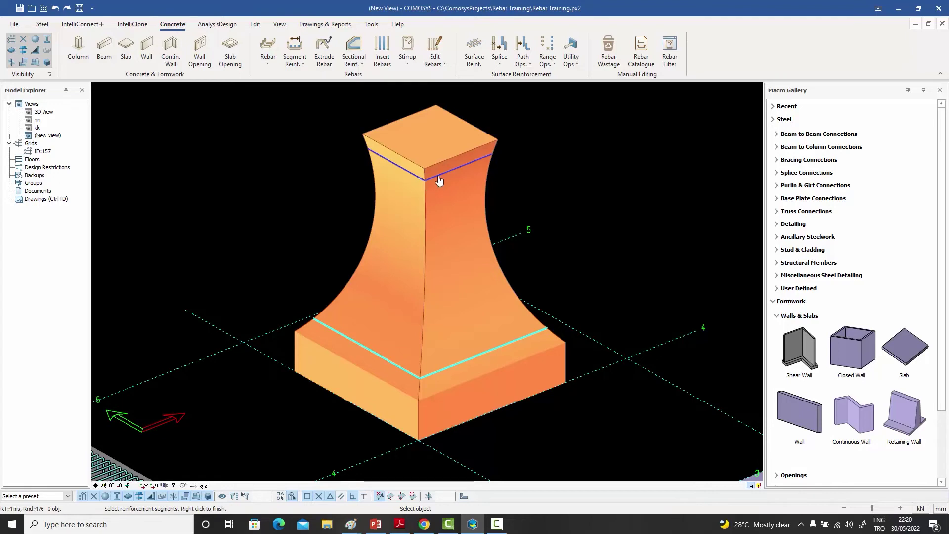
pyautogui.rightClick(439, 180)
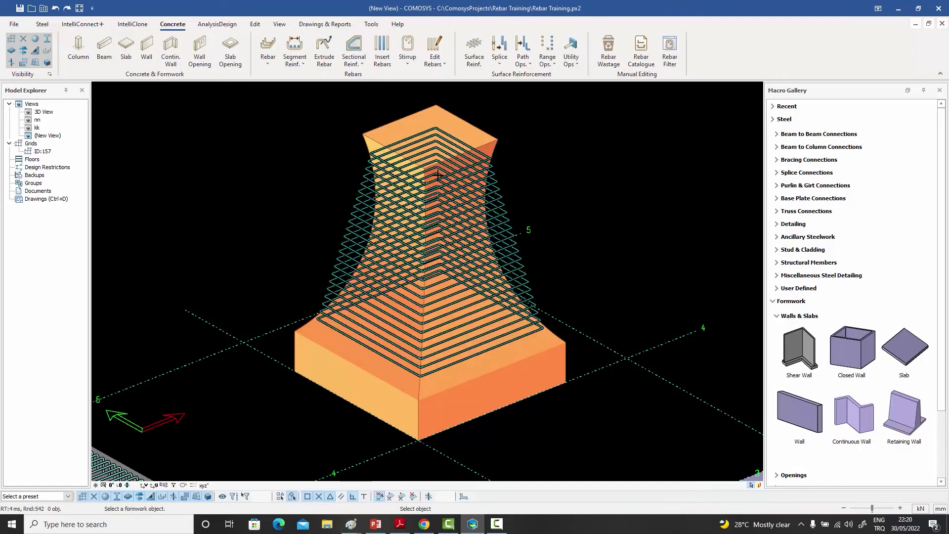
pyautogui.press('Escape')
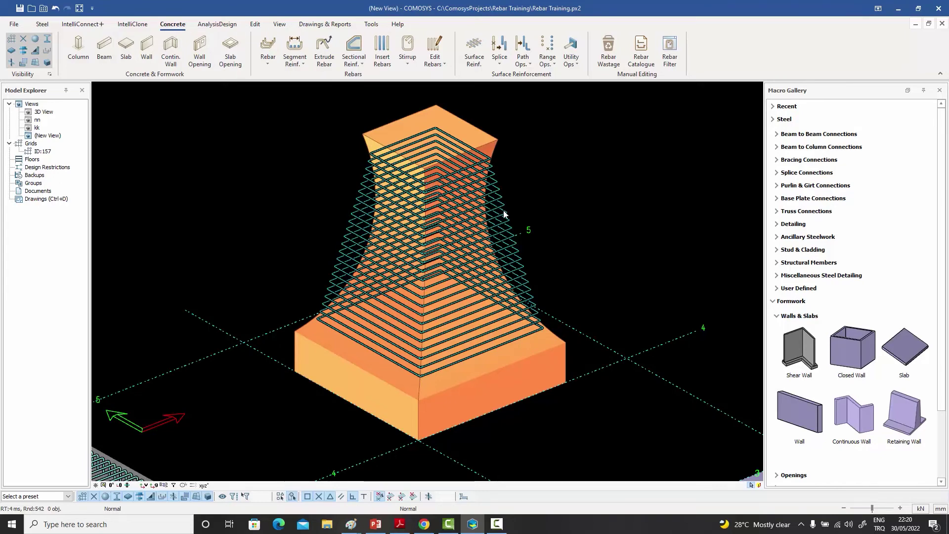
# - Enable 'Take section at every spacing' for the pedestal hoops and regenerate them
pyautogui.doubleClick(358, 224)
pyautogui.moveTo(100, 10); pyautogui.dragTo(141, 35)
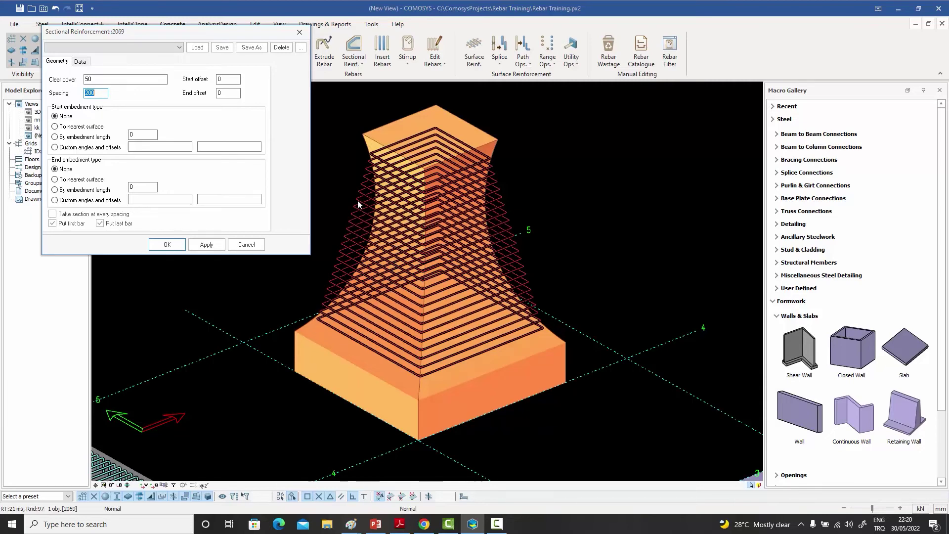
pyautogui.click(68, 218)
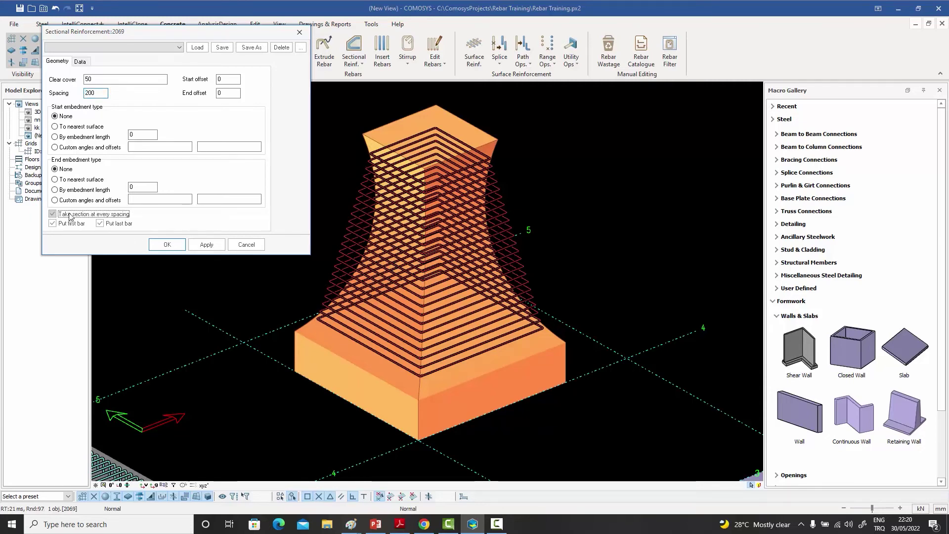
pyautogui.click(174, 244)
pyautogui.click(179, 244)
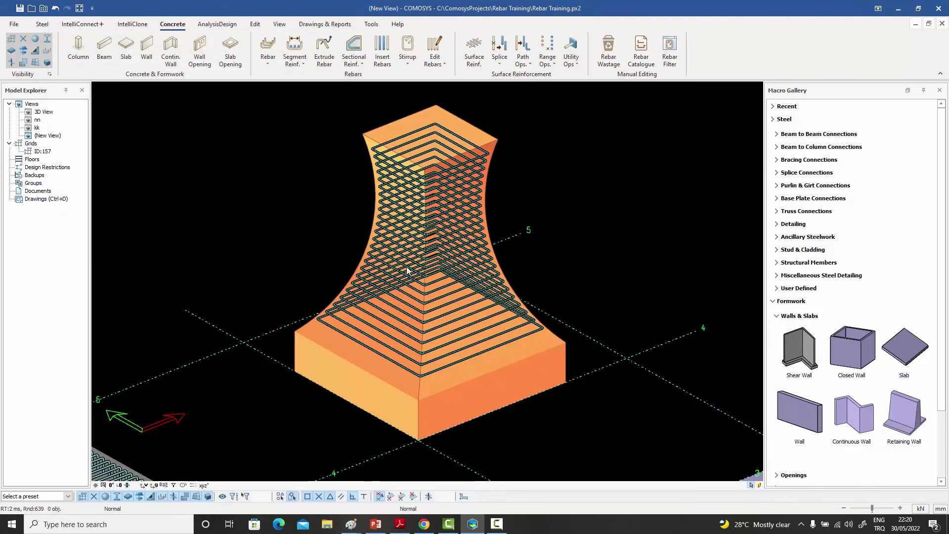
# - Orbit and zoom around the pedestal to inspect the hoops following the curved surface
pyautogui.moveTo(423, 340); pyautogui.dragTo(421, 346, button='middle')
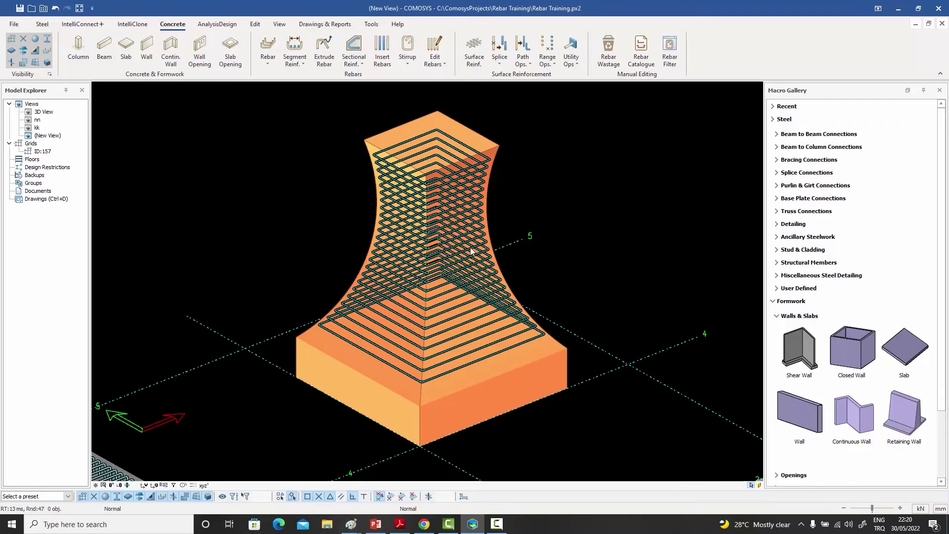
pyautogui.moveTo(449, 256)
pyautogui.keyDown('shift'); pyautogui.mouseDown(button='middle')
pyautogui.moveTo(494, 259)
pyautogui.moveTo(445, 258)
pyautogui.moveTo(456, 264)
pyautogui.mouseUp(button='middle'); pyautogui.keyUp('shift')
pyautogui.scroll(3, 444, 258)
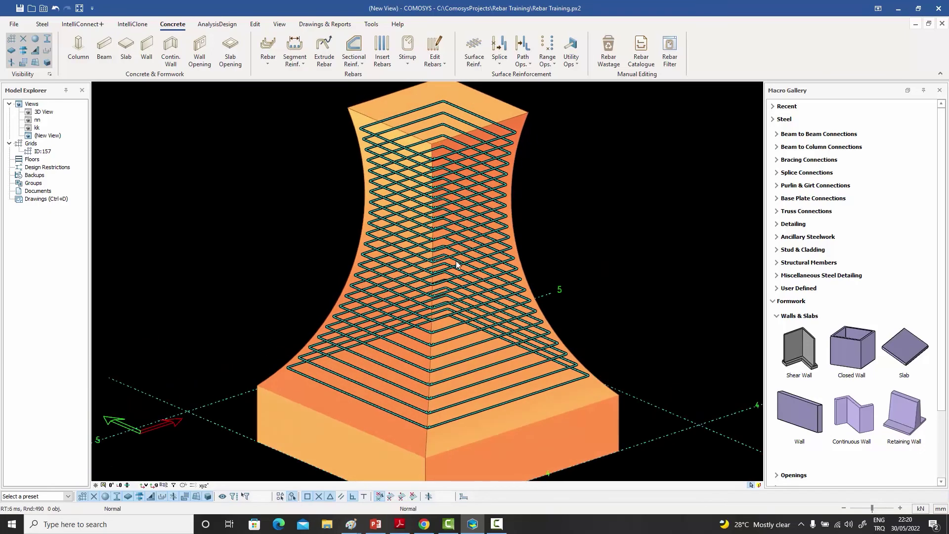
pyautogui.scroll(-2, 457, 266)
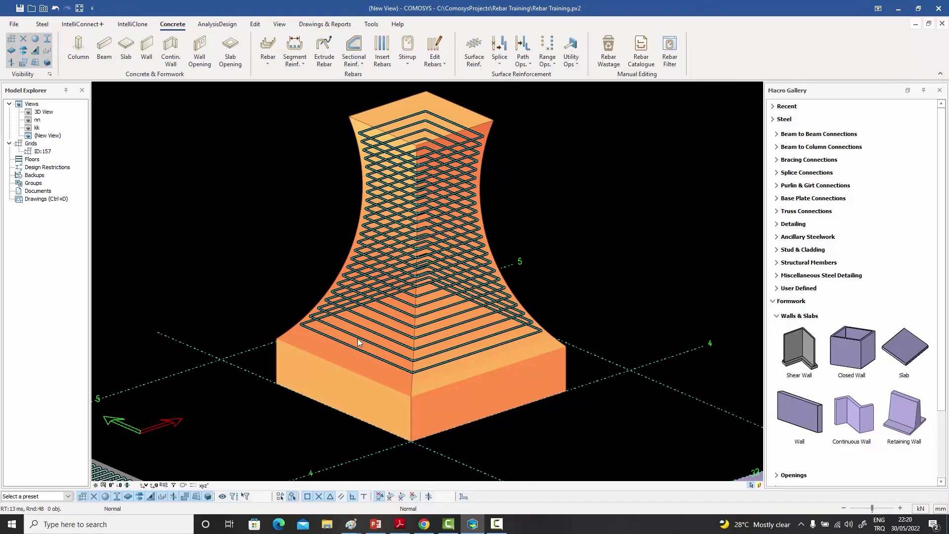
pyautogui.scroll(2, 346, 340)
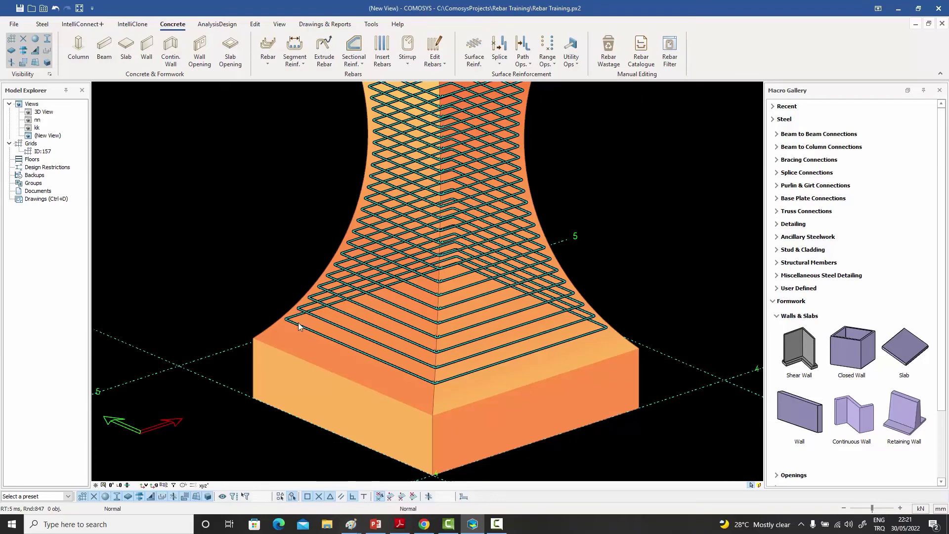
pyautogui.scroll(-2, 446, 367)
pyautogui.moveTo(448, 356); pyautogui.dragTo(448, 350, button='middle')
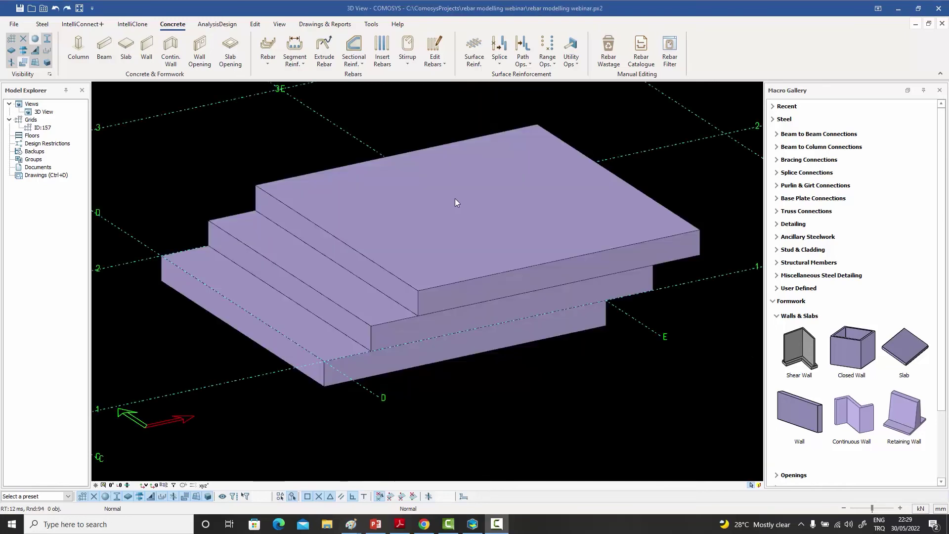
# - Switch the stepped slab model to wireframe display
pyautogui.moveTo(455, 209); pyautogui.dragTo(455, 213, button='middle')
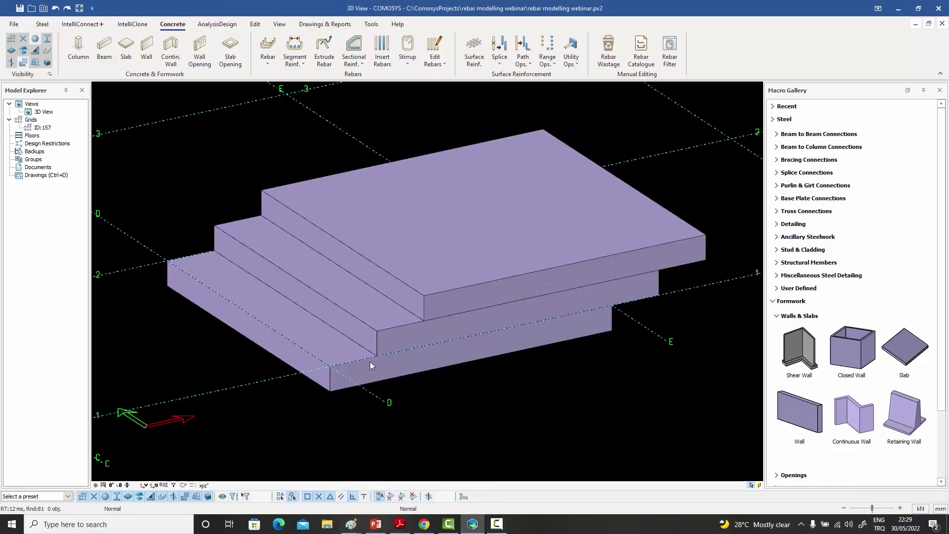
pyautogui.click(371, 376)
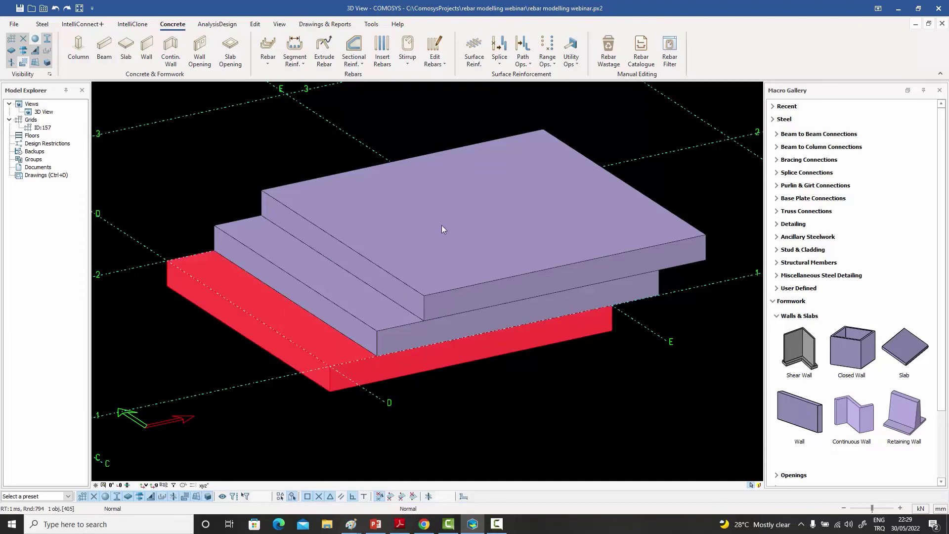
pyautogui.click(375, 325)
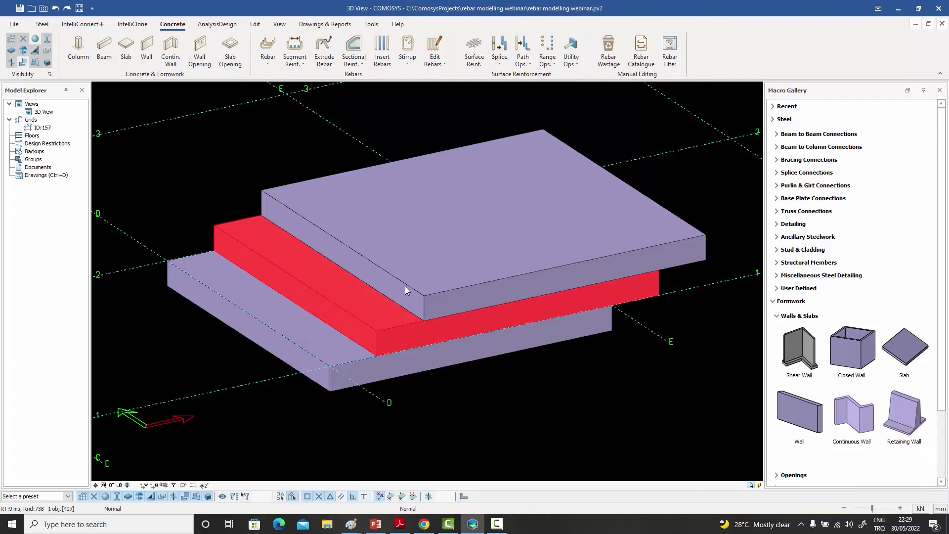
pyautogui.click(406, 286)
pyautogui.click(372, 319)
pyautogui.click(353, 340)
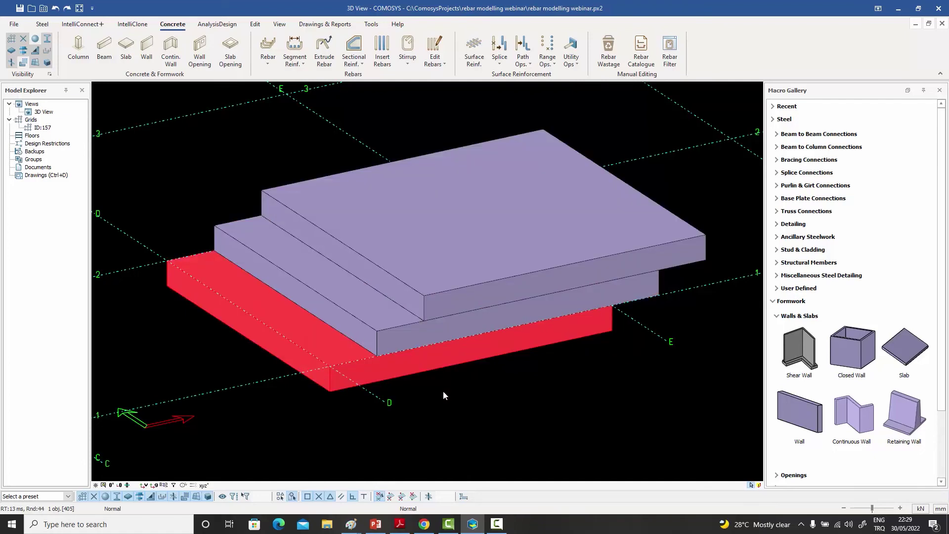
pyautogui.click(383, 318)
pyautogui.click(423, 285)
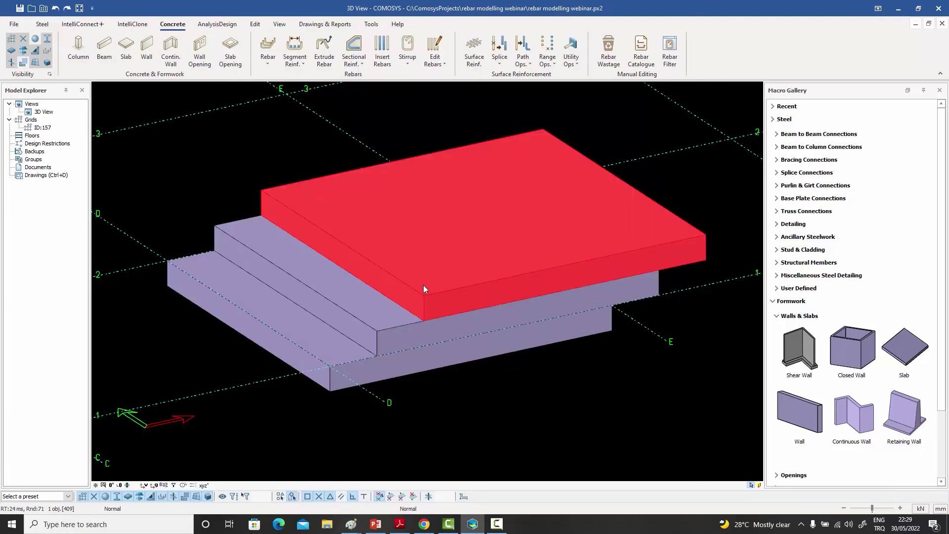
pyautogui.keyDown('ctrl'); pyautogui.click(393, 328); pyautogui.keyUp('ctrl')
pyautogui.keyDown('ctrl'); pyautogui.click(331, 382); pyautogui.keyUp('ctrl')
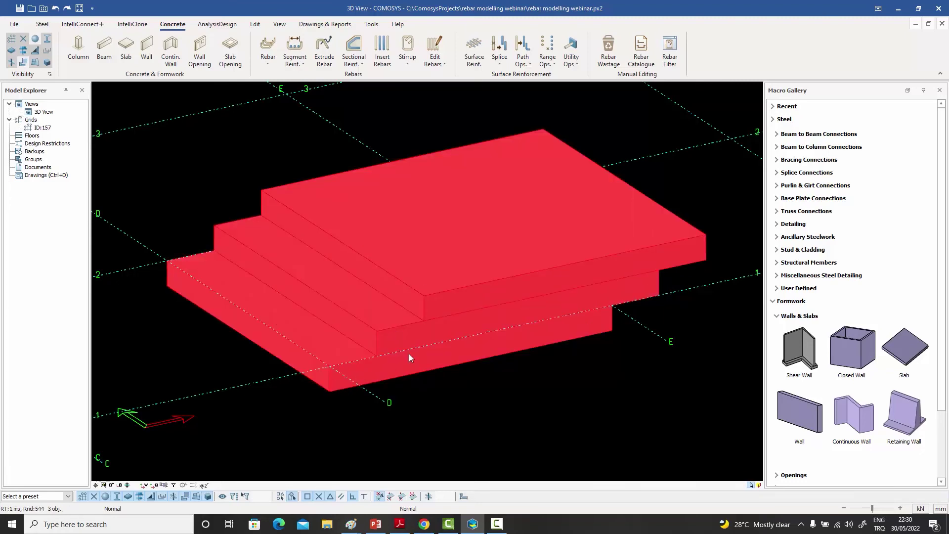
pyautogui.click(459, 407)
pyautogui.press('w')
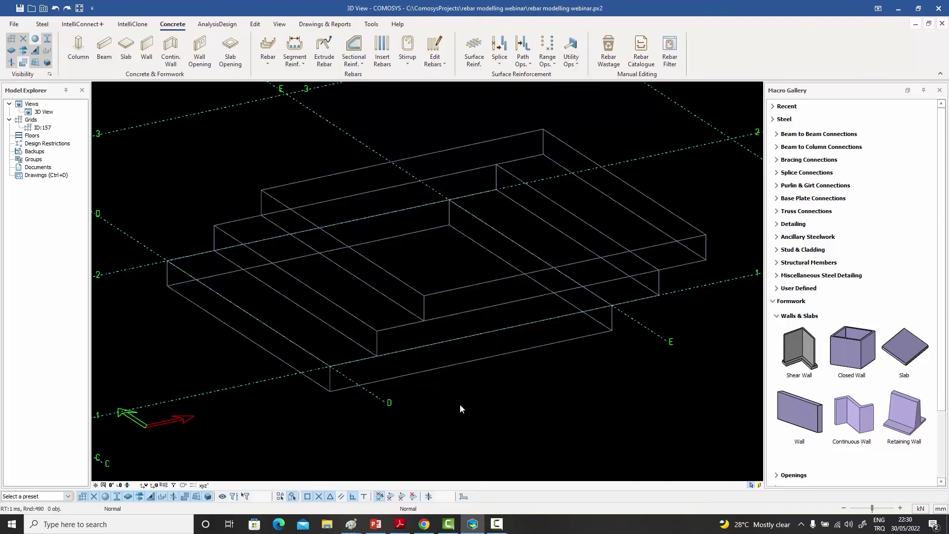
# - Select the top, bottom and middle slabs and start Create Sectional Reinforcement
pyautogui.click(394, 302)
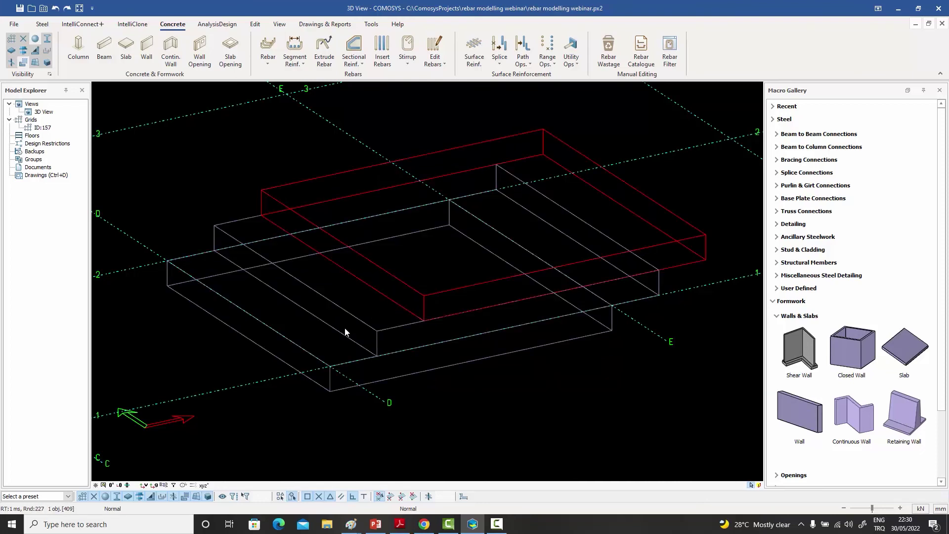
pyautogui.keyDown('ctrl'); pyautogui.click(334, 379); pyautogui.keyUp('ctrl')
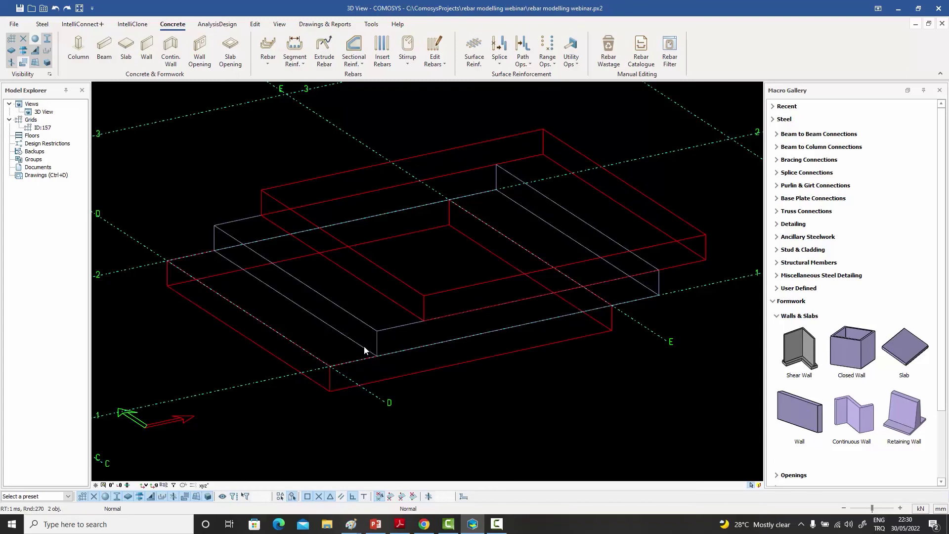
pyautogui.keyDown('ctrl'); pyautogui.click(399, 326); pyautogui.keyUp('ctrl')
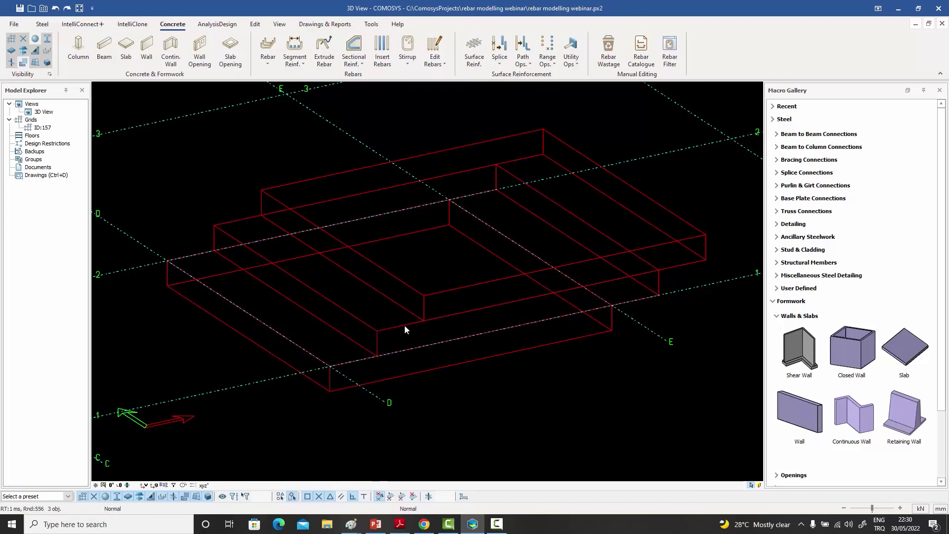
pyautogui.click(361, 64)
pyautogui.click(370, 83)
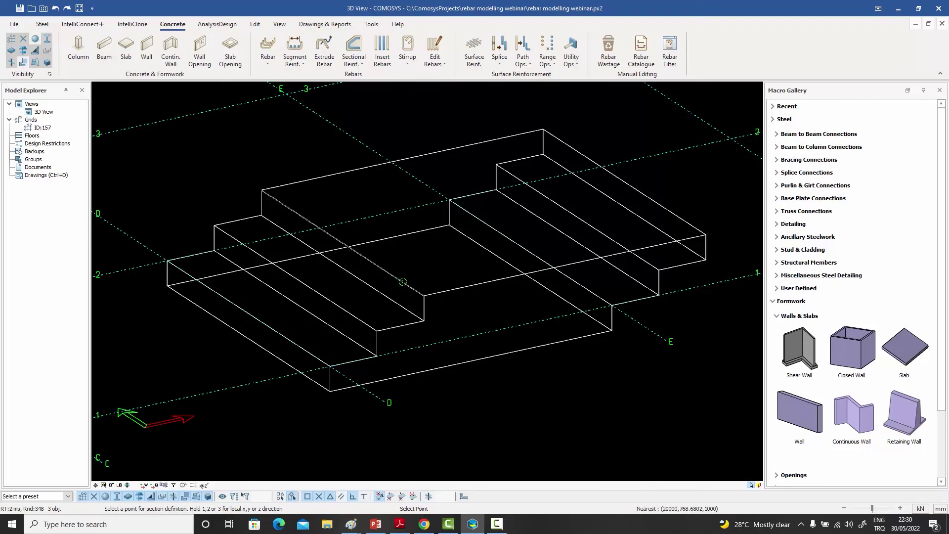
# - Define the section and pick the lower step edge, riser, top edge and right-end vertical as the bar path
pyautogui.click(403, 282)
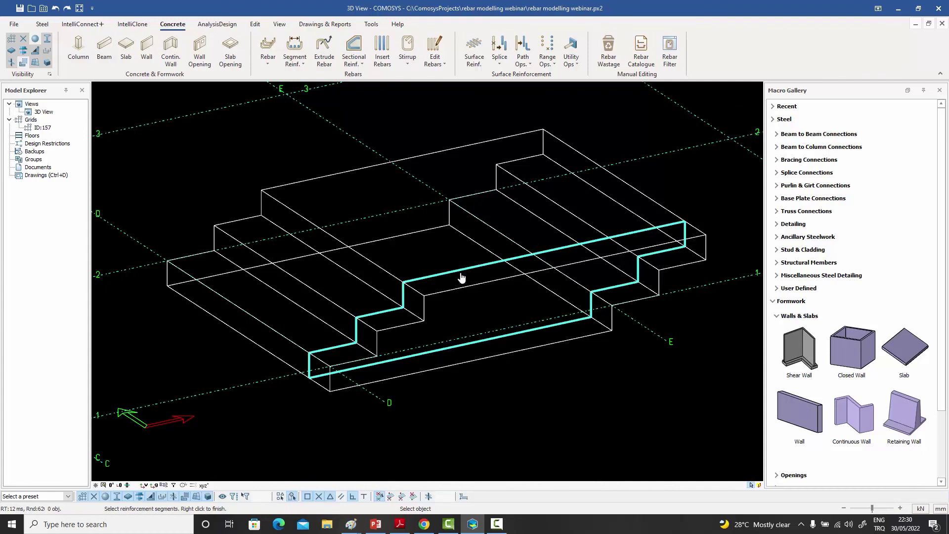
pyautogui.rightClick(386, 312)
pyautogui.click(386, 313)
pyautogui.click(403, 296)
pyautogui.click(543, 251)
pyautogui.click(685, 232)
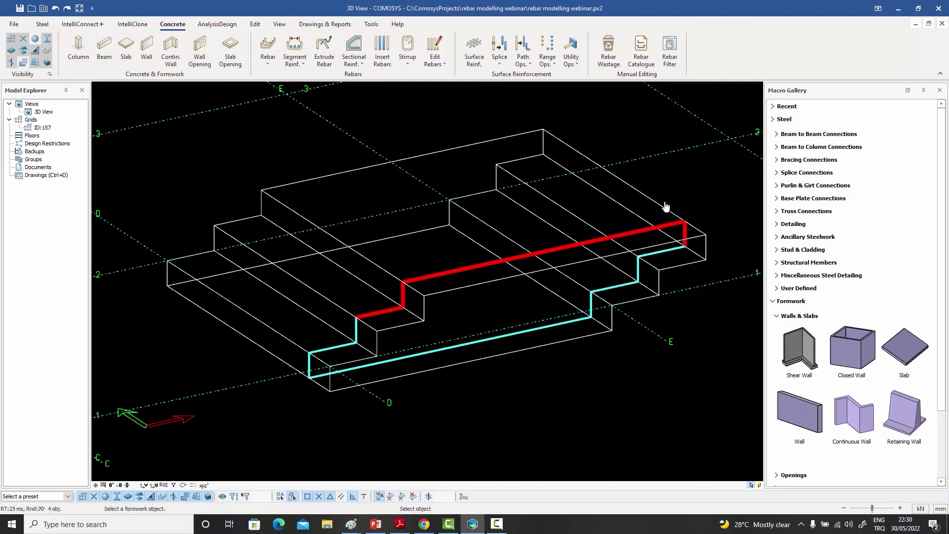
# - Generate the bars in the slab at the chosen section point and inspect them
pyautogui.click(288, 190)
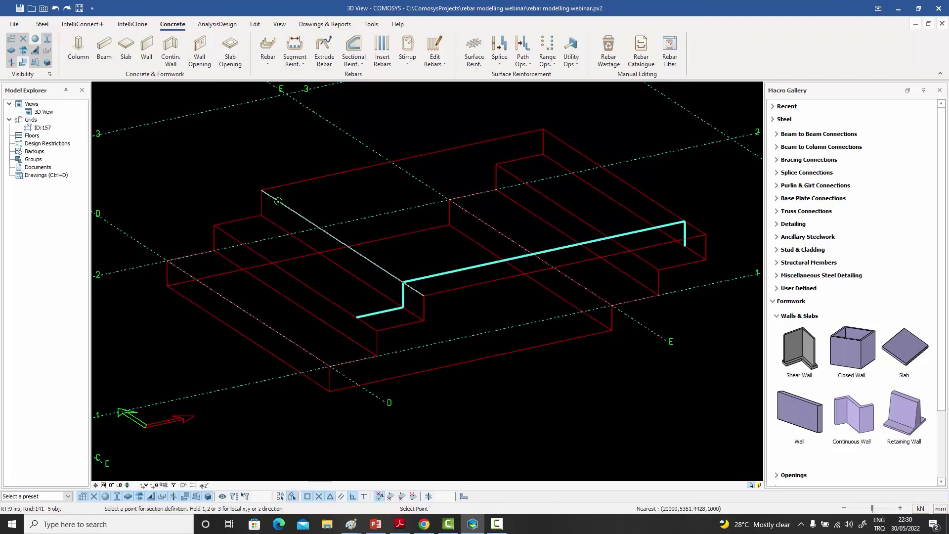
pyautogui.click(282, 202)
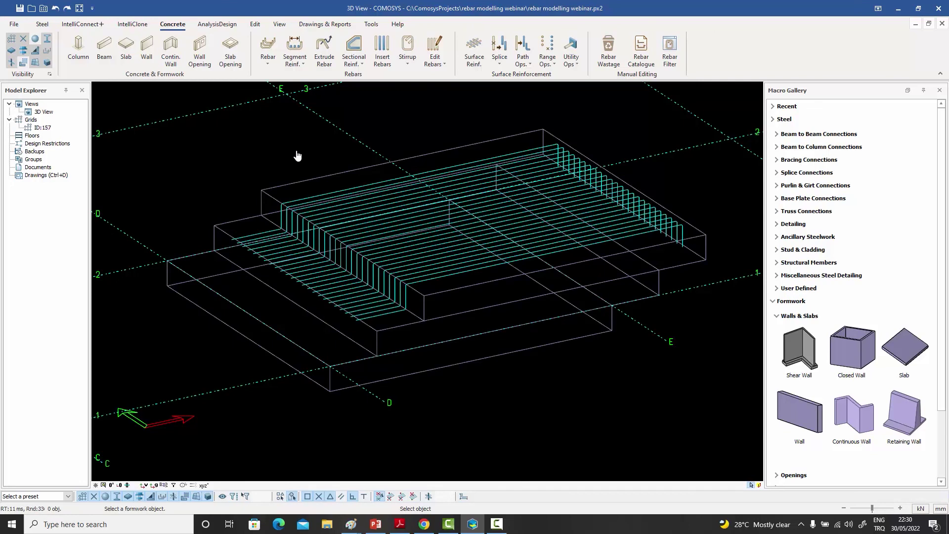
pyautogui.press('Escape')
pyautogui.moveTo(466, 280); pyautogui.dragTo(499, 364, button='middle')
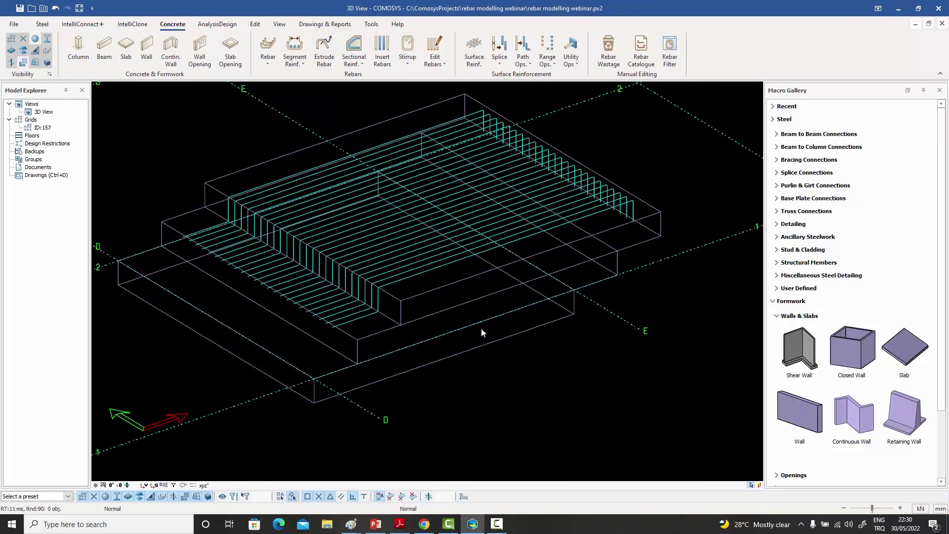